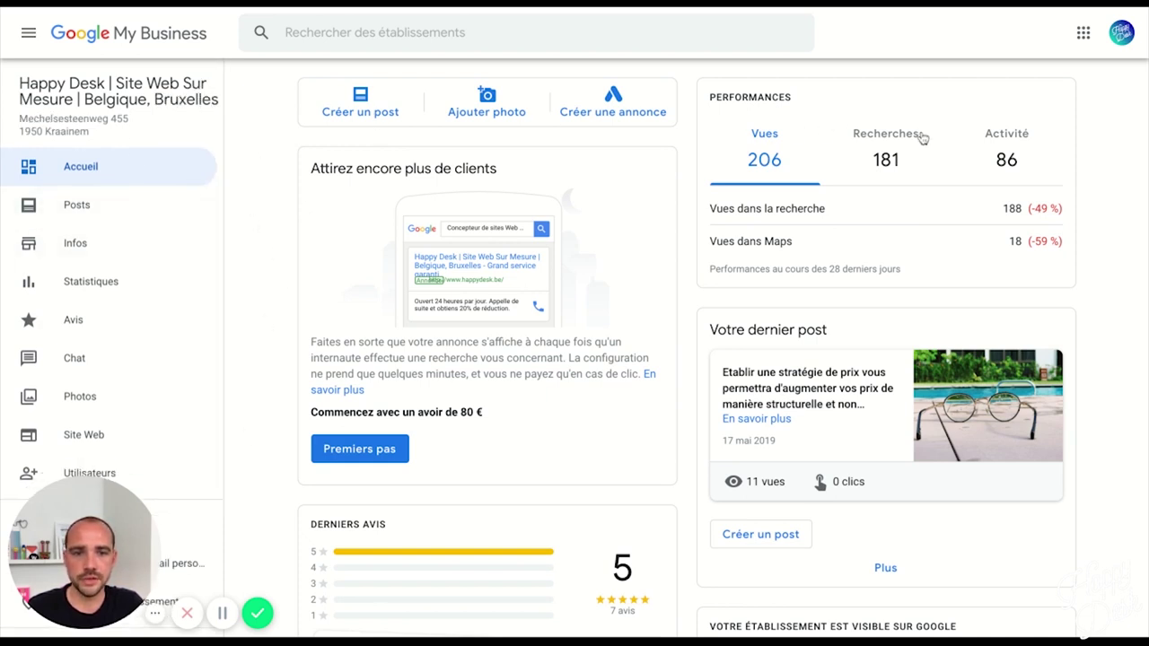
- Review the home dashboard and its performance figures for Recherches and Activité
{"action": "scroll", "coordinate": [395, 163], "scroll_direction": "down", "scroll_amount": 3}
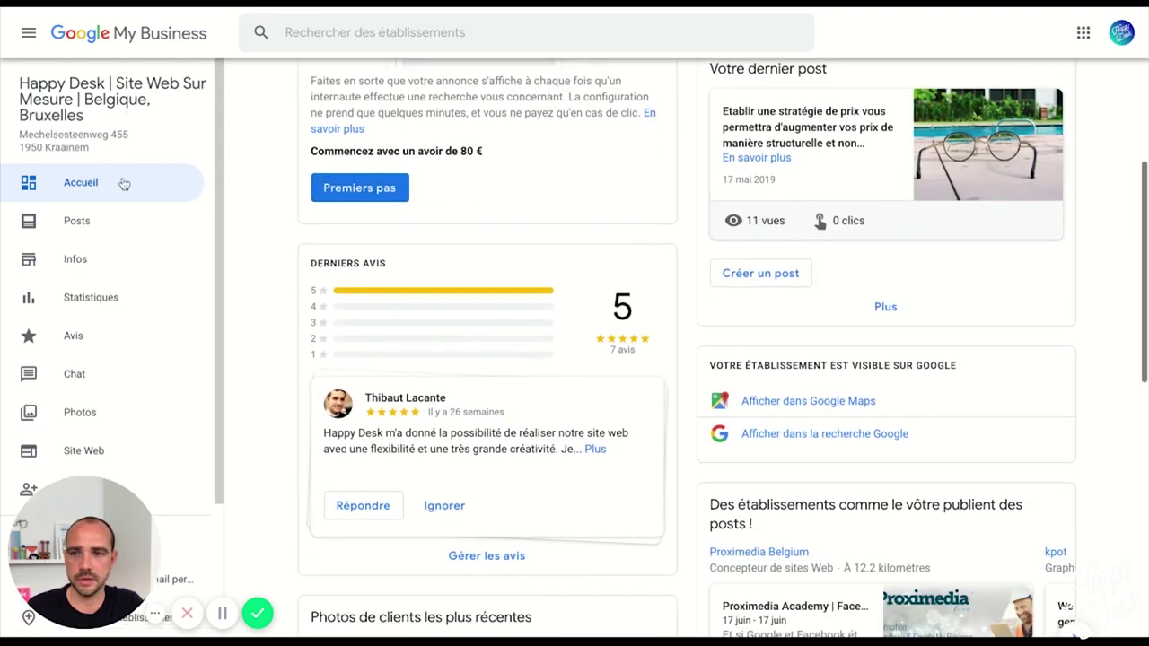
{"action": "scroll", "coordinate": [455, 228], "scroll_direction": "up", "scroll_amount": 3}
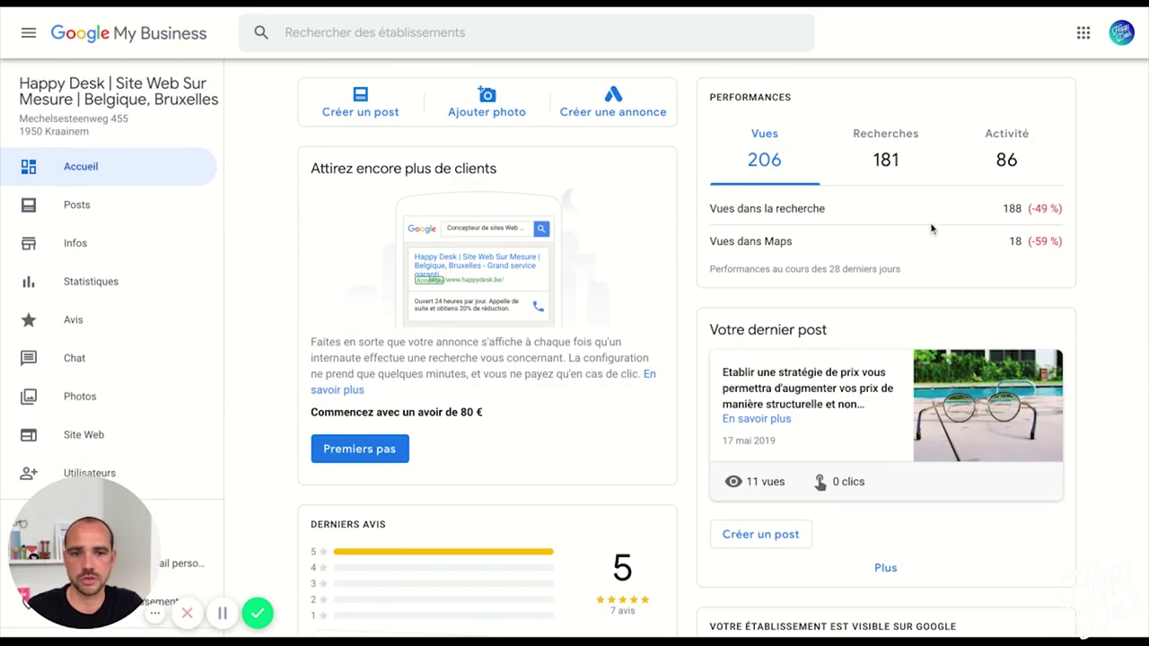
{"action": "scroll", "coordinate": [746, 243], "scroll_direction": "down", "scroll_amount": 2}
{"action": "scroll", "coordinate": [610, 180], "scroll_direction": "up", "scroll_amount": 2}
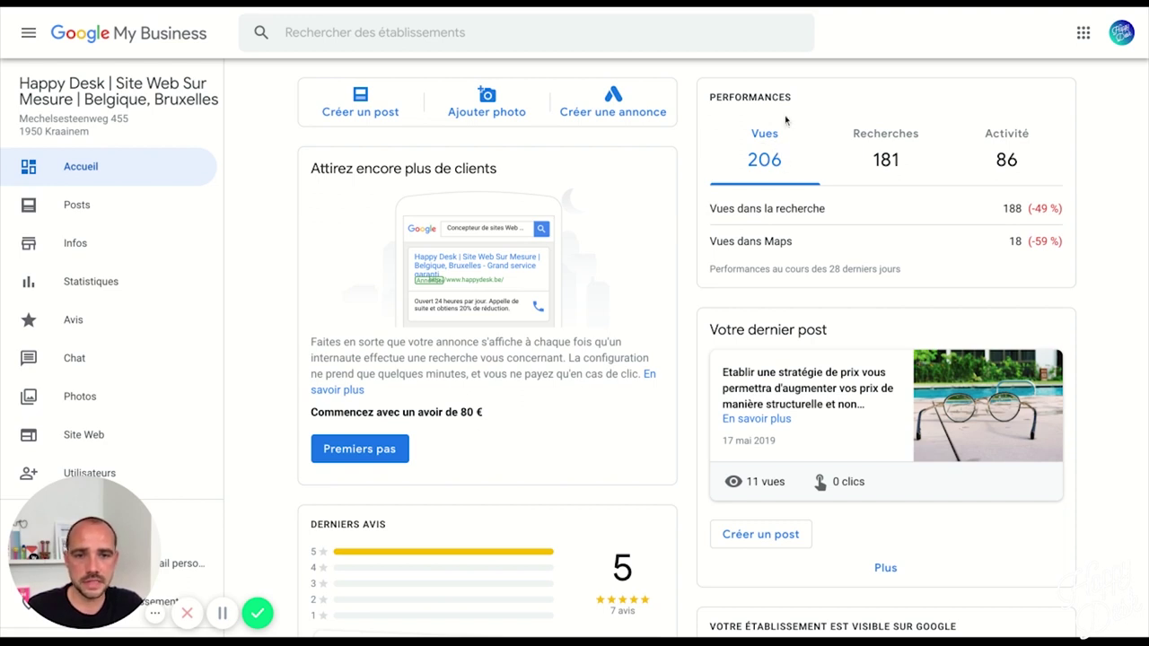
{"action": "left_click", "coordinate": [869, 157]}
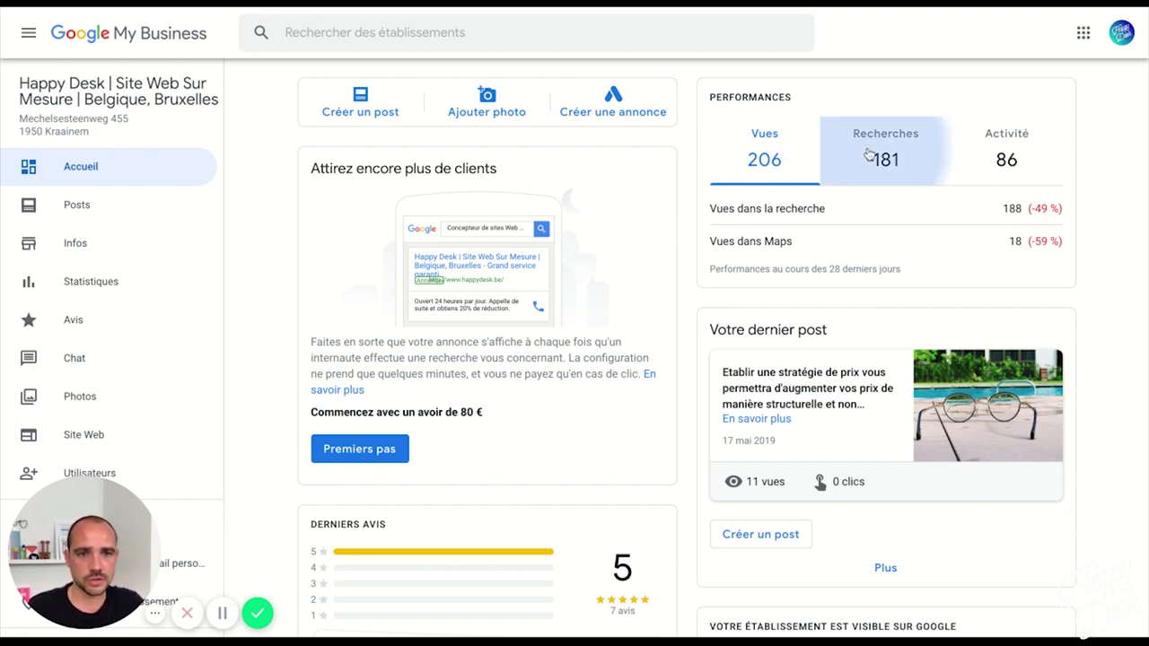
{"action": "left_click", "coordinate": [1003, 146]}
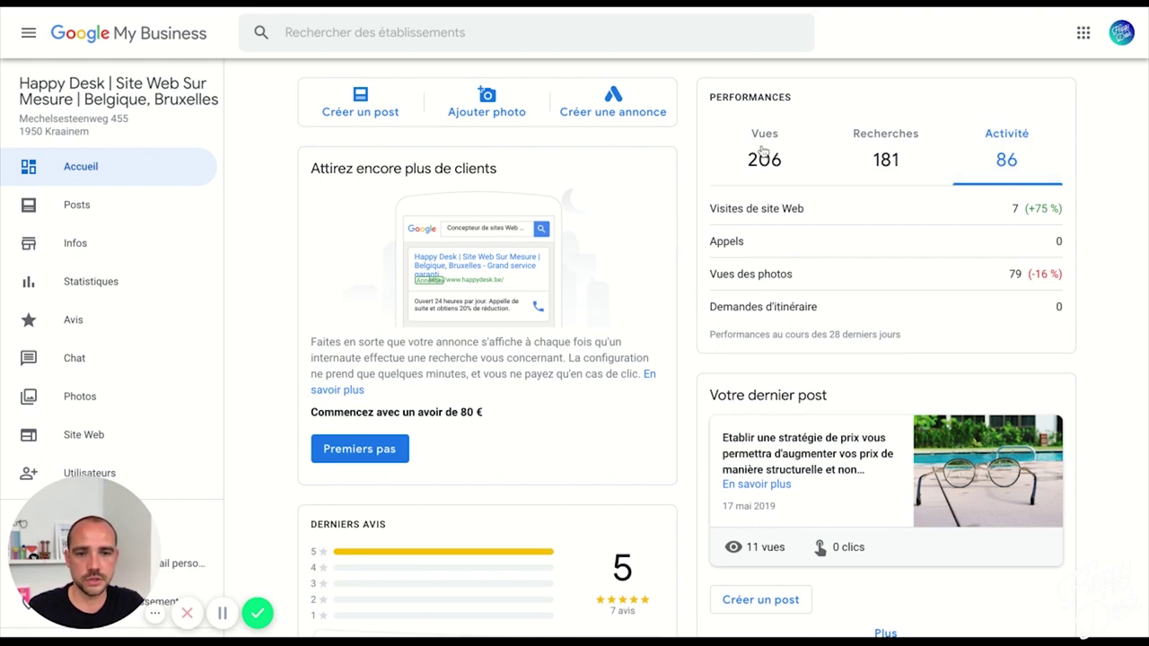
- Open a new post draft, look through the Nouveautés, Événement, Offre and product post types, and close it without publishing
{"action": "scroll", "coordinate": [633, 323], "scroll_direction": "down", "scroll_amount": 2}
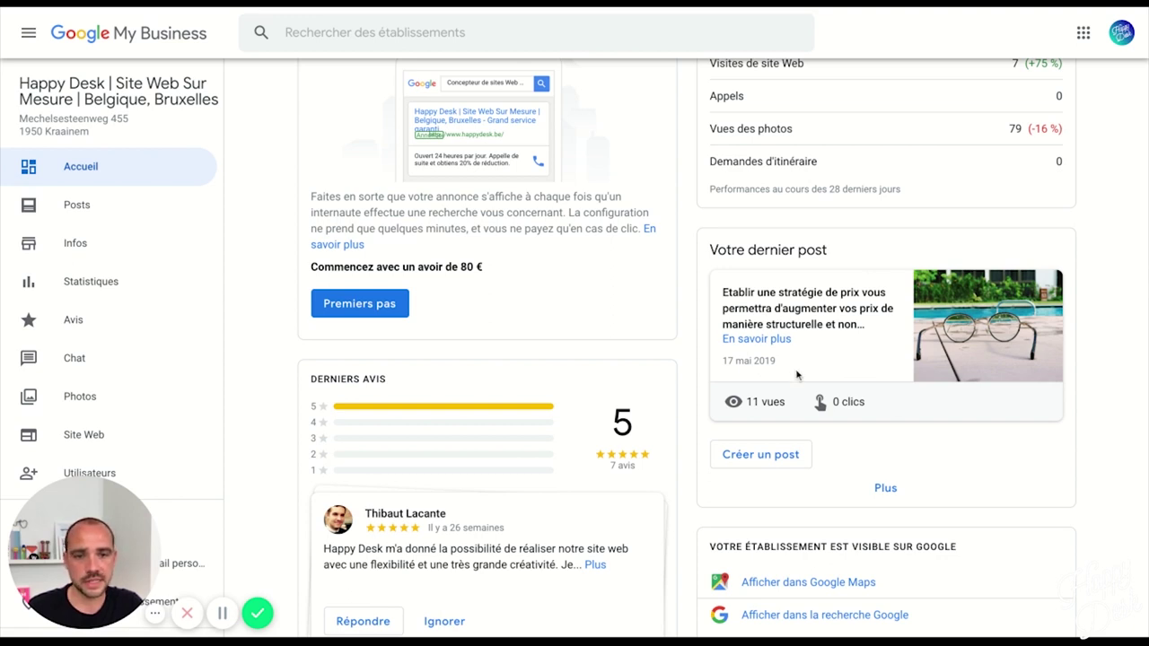
{"action": "left_click", "coordinate": [761, 458]}
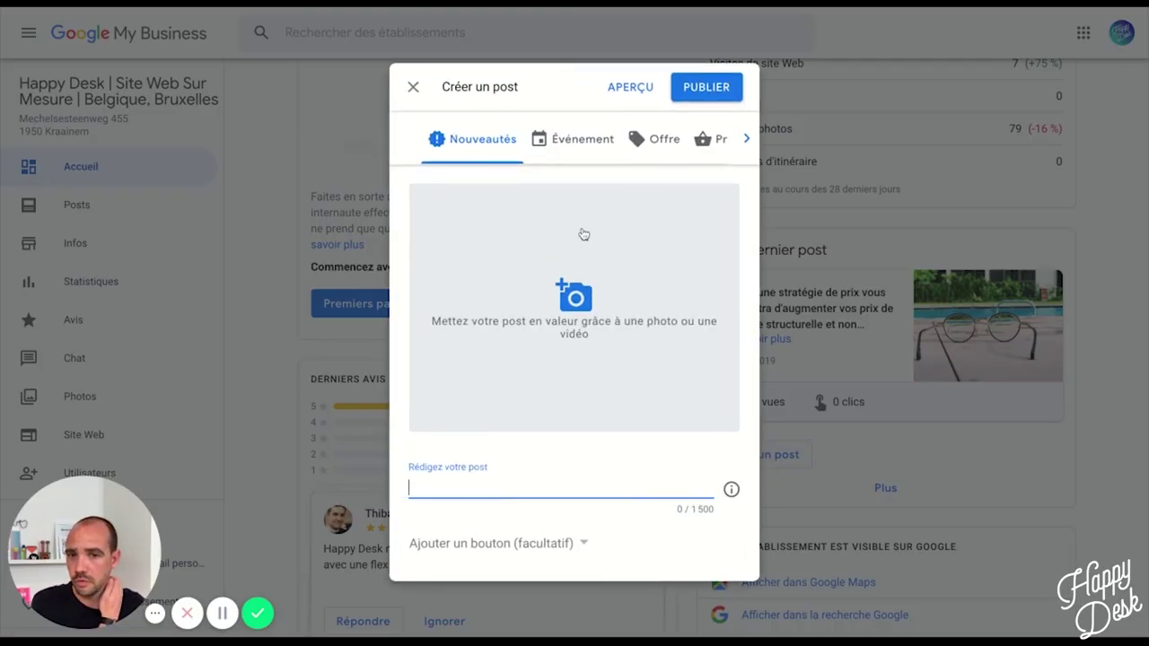
{"action": "left_click", "coordinate": [557, 142]}
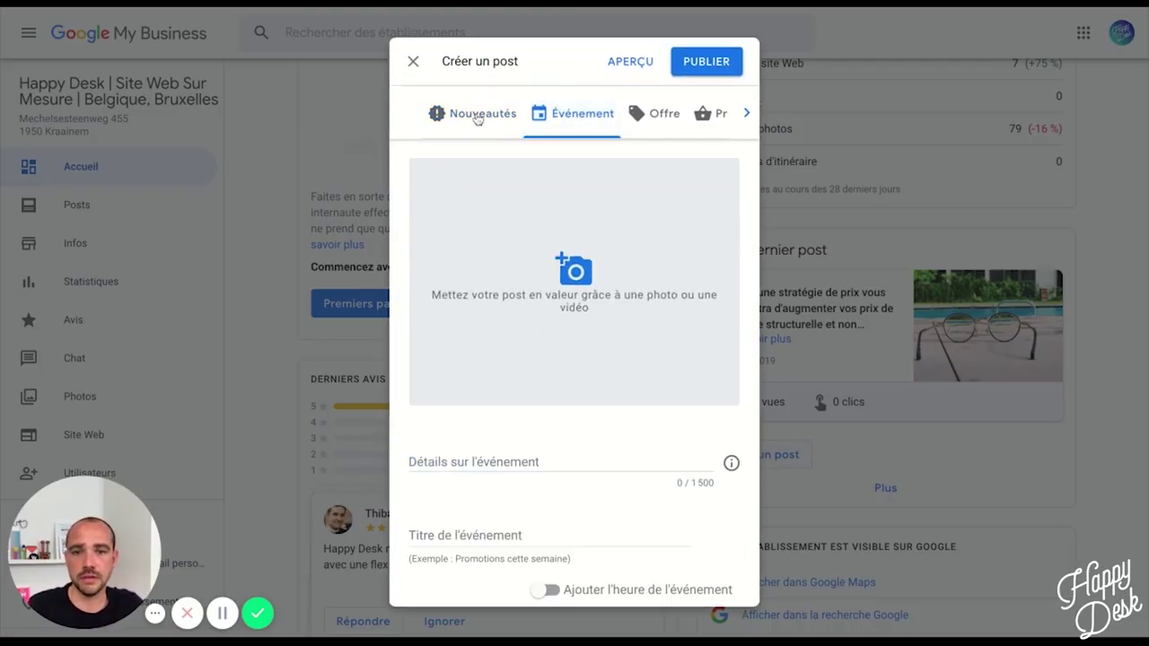
{"action": "left_click", "coordinate": [477, 120]}
{"action": "left_click", "coordinate": [662, 132]}
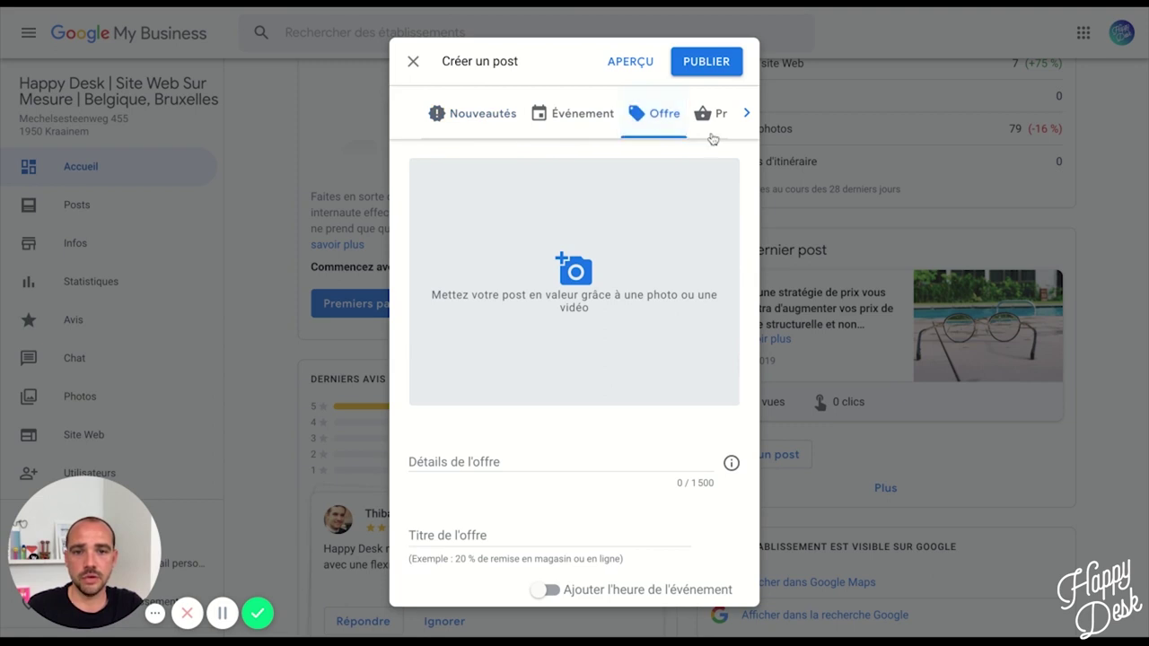
{"action": "left_click", "coordinate": [713, 133]}
{"action": "left_click", "coordinate": [453, 114]}
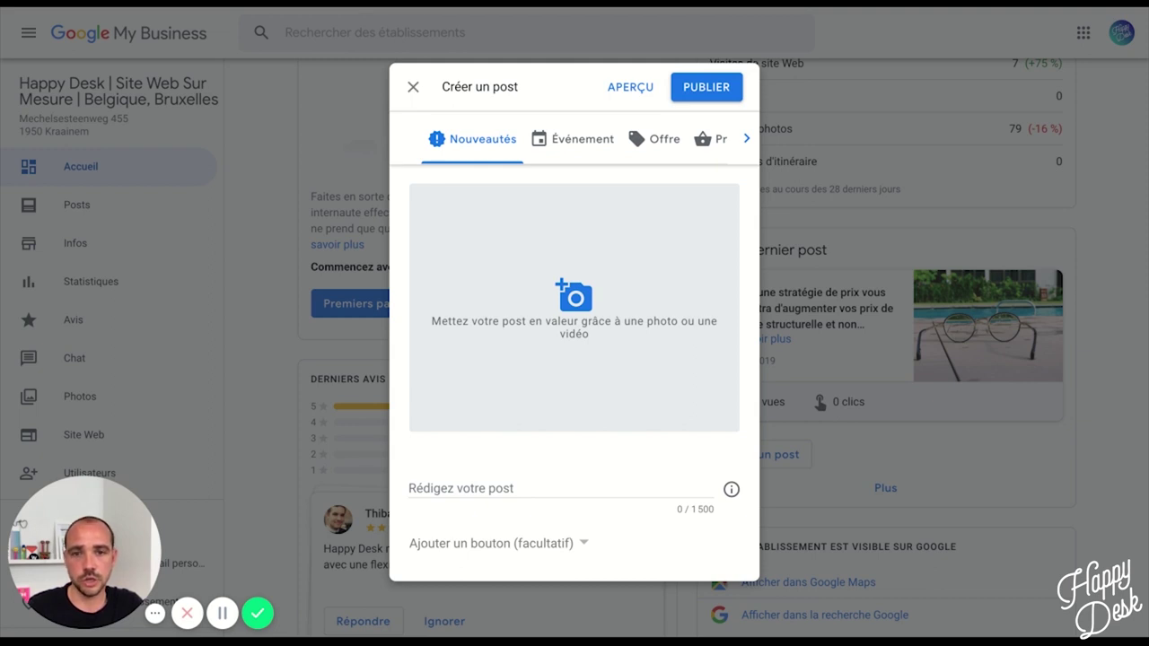
{"action": "left_click", "coordinate": [413, 86]}
- Examine the latest reviews on the home dashboard and browse the posts published by similar businesses
{"action": "scroll", "coordinate": [264, 385], "scroll_direction": "down", "scroll_amount": 3}
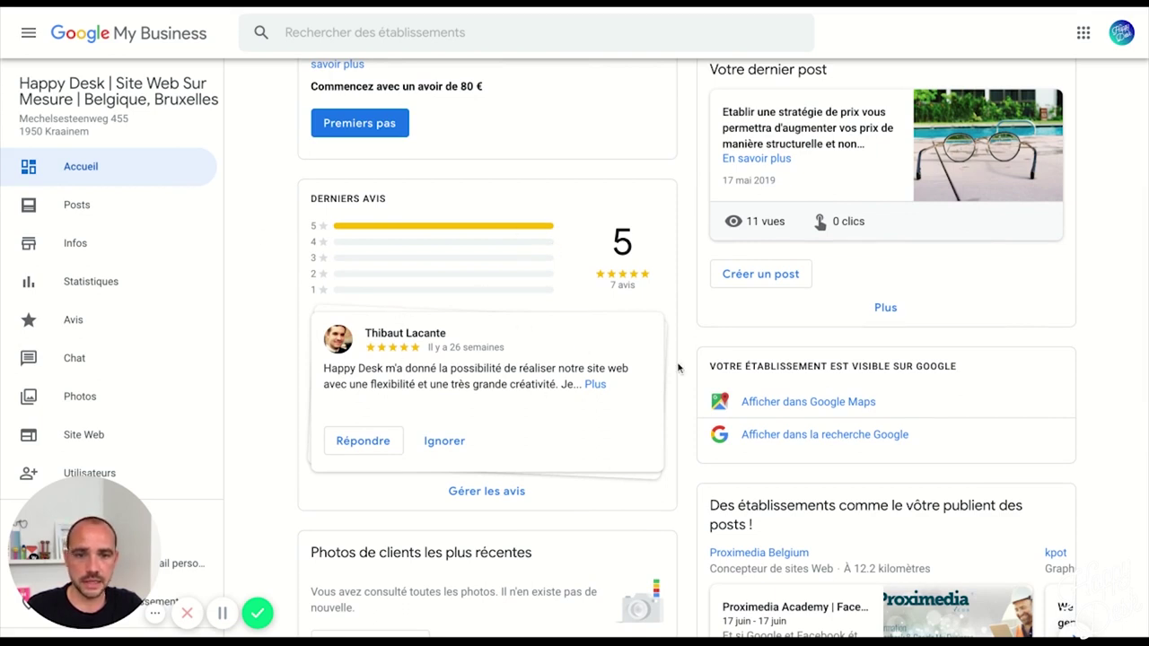
{"action": "scroll", "coordinate": [674, 387], "scroll_direction": "down", "scroll_amount": 3}
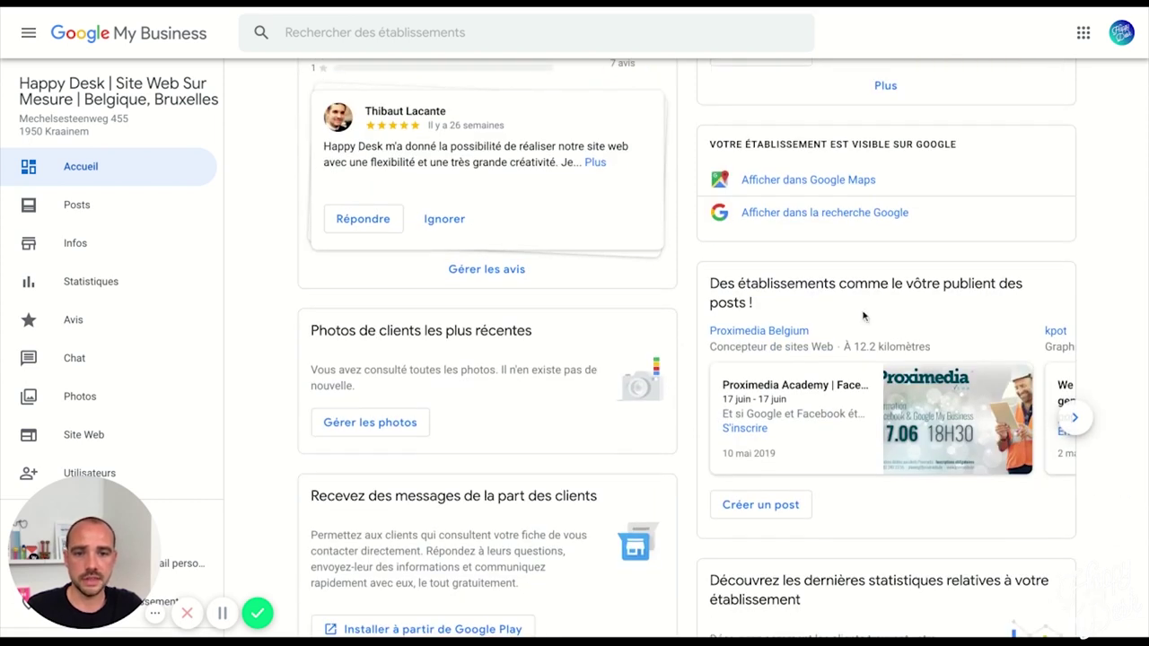
{"action": "scroll", "coordinate": [898, 386], "scroll_direction": "right", "scroll_amount": 10}
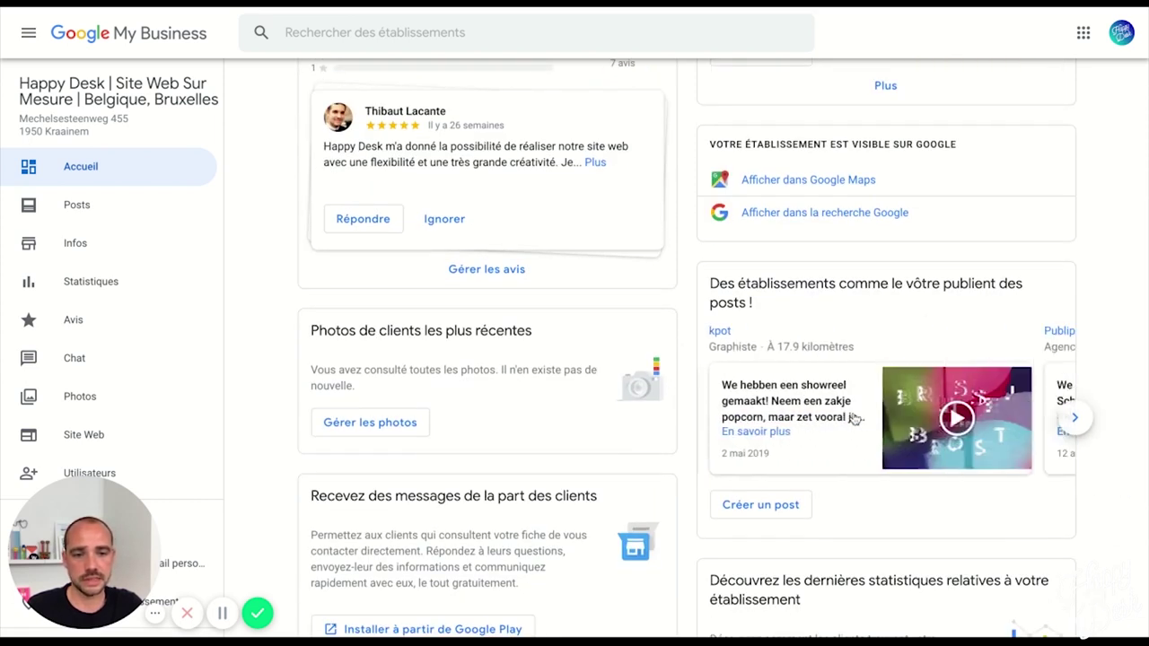
{"action": "scroll", "coordinate": [855, 418], "scroll_direction": "right", "scroll_amount": 10}
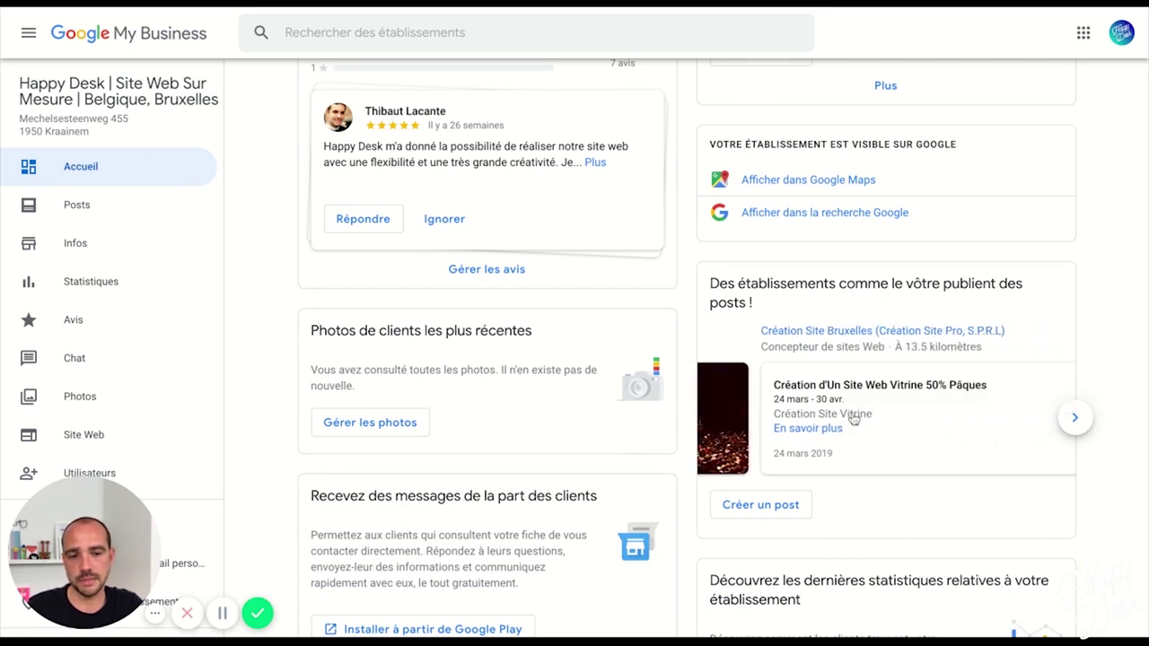
{"action": "scroll", "coordinate": [855, 418], "scroll_direction": "right", "scroll_amount": 3}
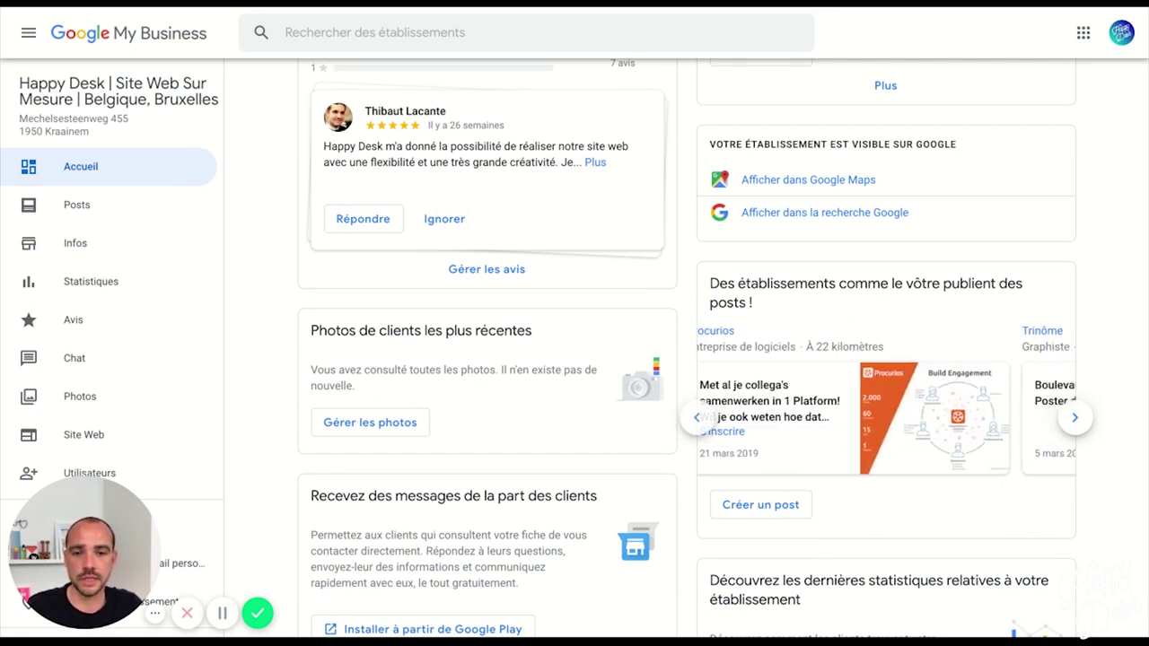
{"action": "scroll", "coordinate": [855, 417], "scroll_direction": "left", "scroll_amount": 5}
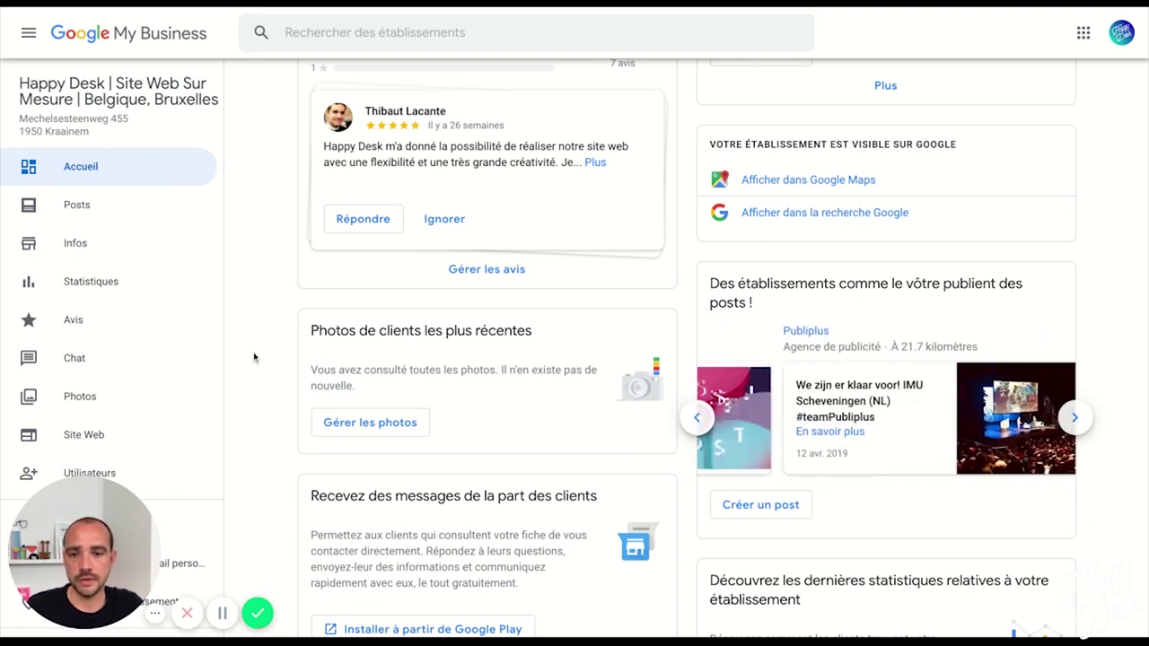
- Examine the remaining home dashboard cards on messaging, mobile apps, statistics and custom e-mail, plus the list of available sections
{"action": "scroll", "coordinate": [252, 359], "scroll_direction": "down", "scroll_amount": 1}
{"action": "scroll", "coordinate": [254, 358], "scroll_direction": "down", "scroll_amount": 1}
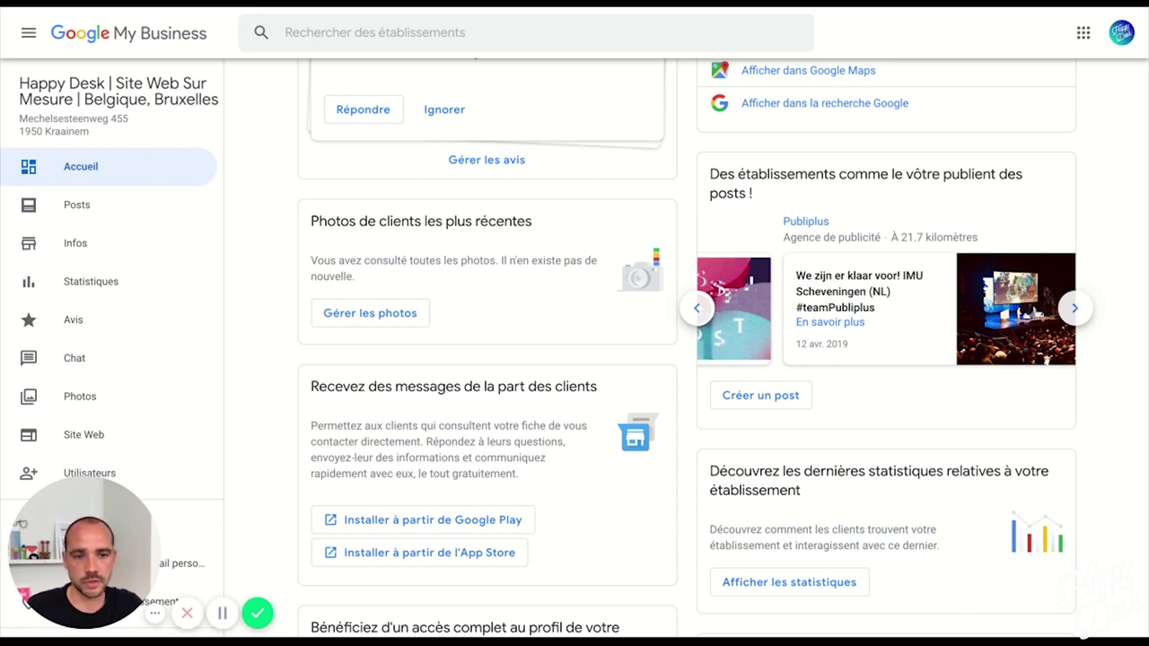
{"action": "scroll", "coordinate": [290, 315], "scroll_direction": "down", "scroll_amount": 3}
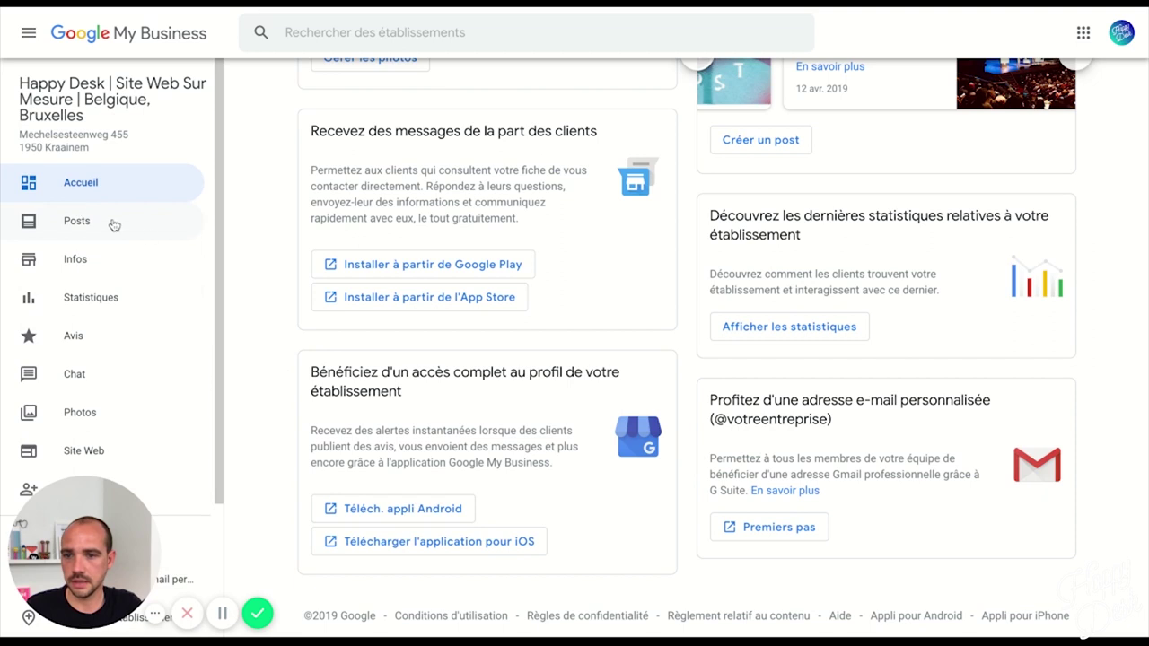
{"action": "scroll", "coordinate": [147, 236], "scroll_direction": "down", "scroll_amount": 2}
{"action": "scroll", "coordinate": [141, 333], "scroll_direction": "up", "scroll_amount": 2}
{"action": "scroll", "coordinate": [141, 336], "scroll_direction": "down", "scroll_amount": 2}
{"action": "scroll", "coordinate": [141, 335], "scroll_direction": "down", "scroll_amount": 1}
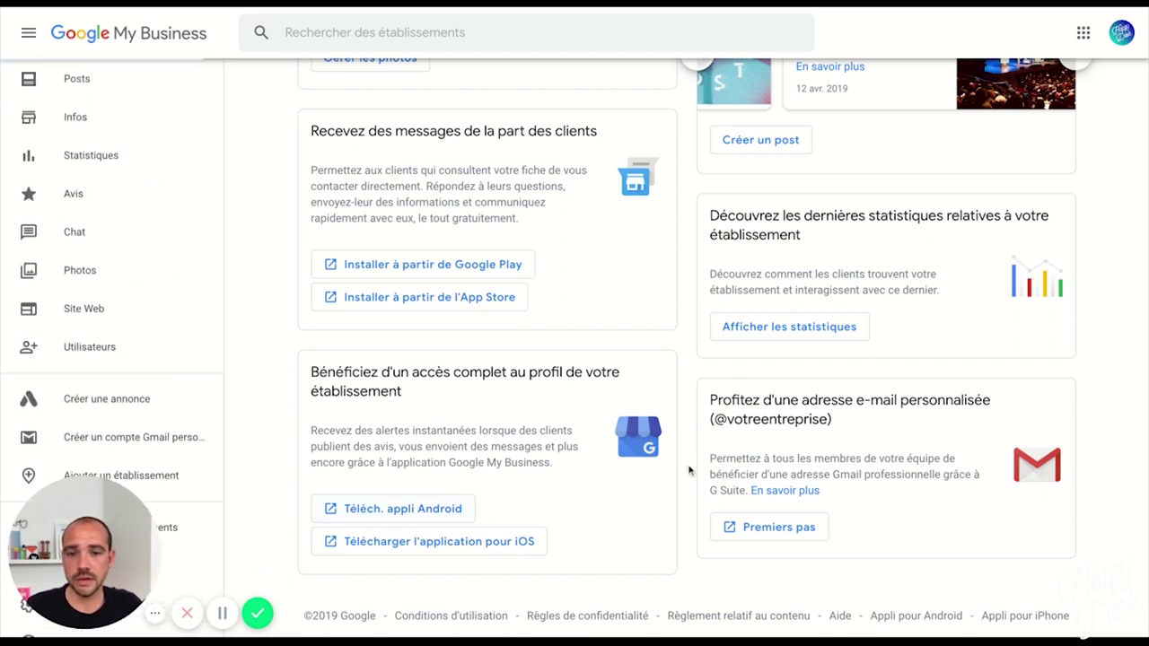
{"action": "scroll", "coordinate": [425, 347], "scroll_direction": "up", "scroll_amount": 10}
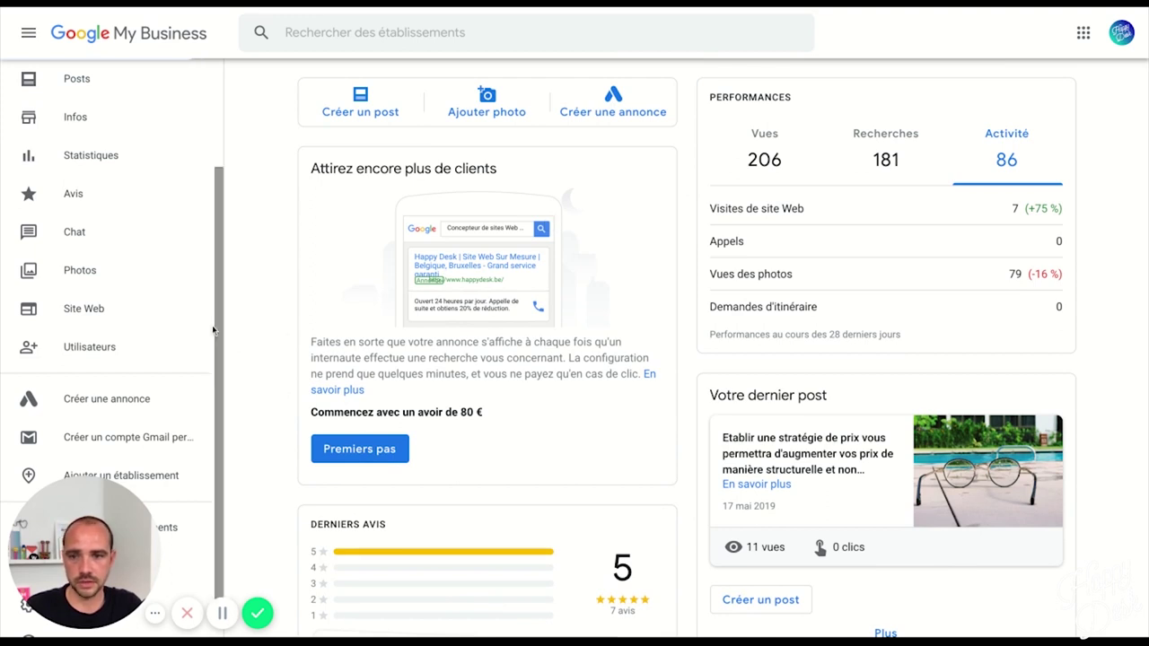
{"action": "scroll", "coordinate": [203, 329], "scroll_direction": "up", "scroll_amount": 3}
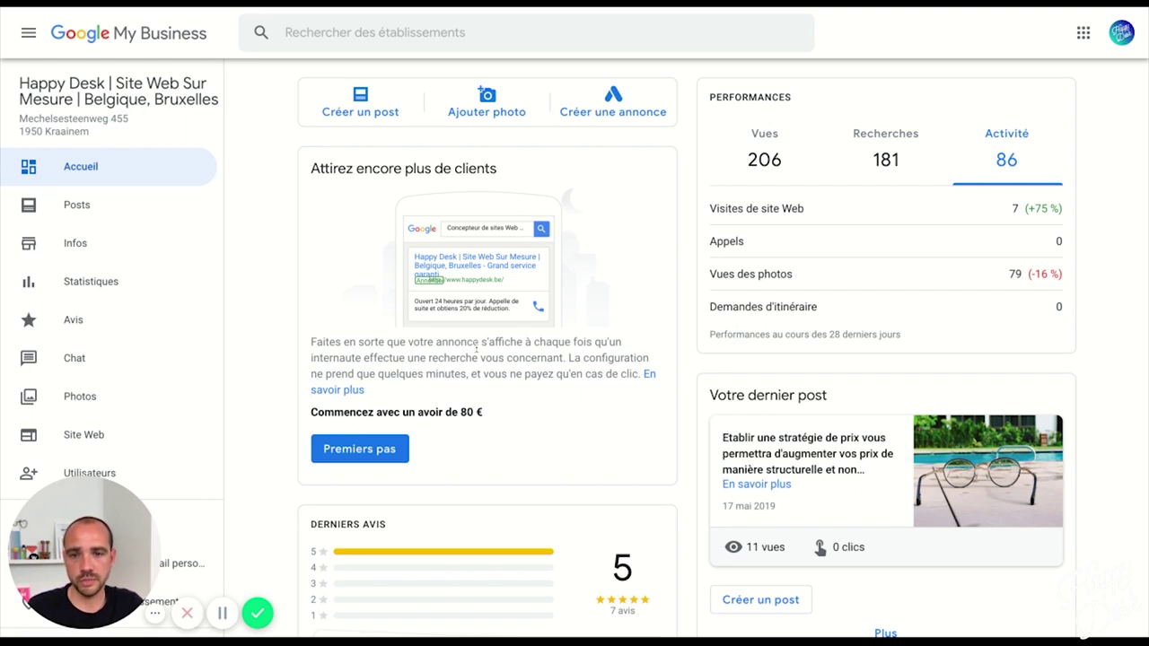
- Open the business's posts and look through the ones already published
{"action": "left_click", "coordinate": [103, 224]}
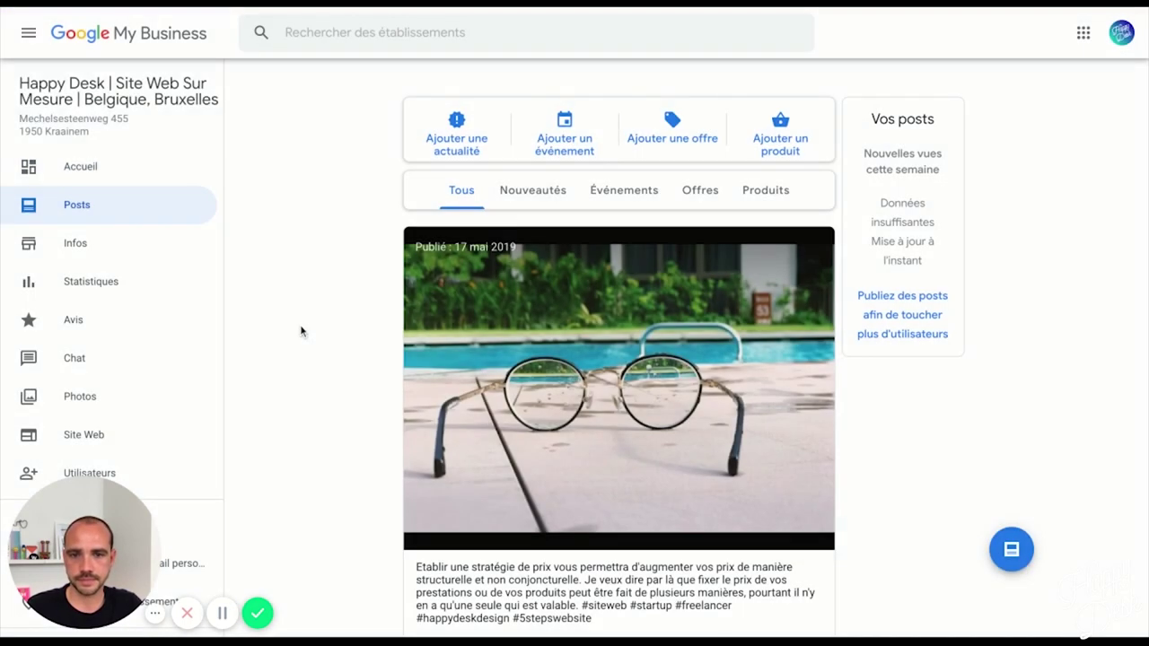
{"action": "scroll", "coordinate": [356, 303], "scroll_direction": "down", "scroll_amount": 3}
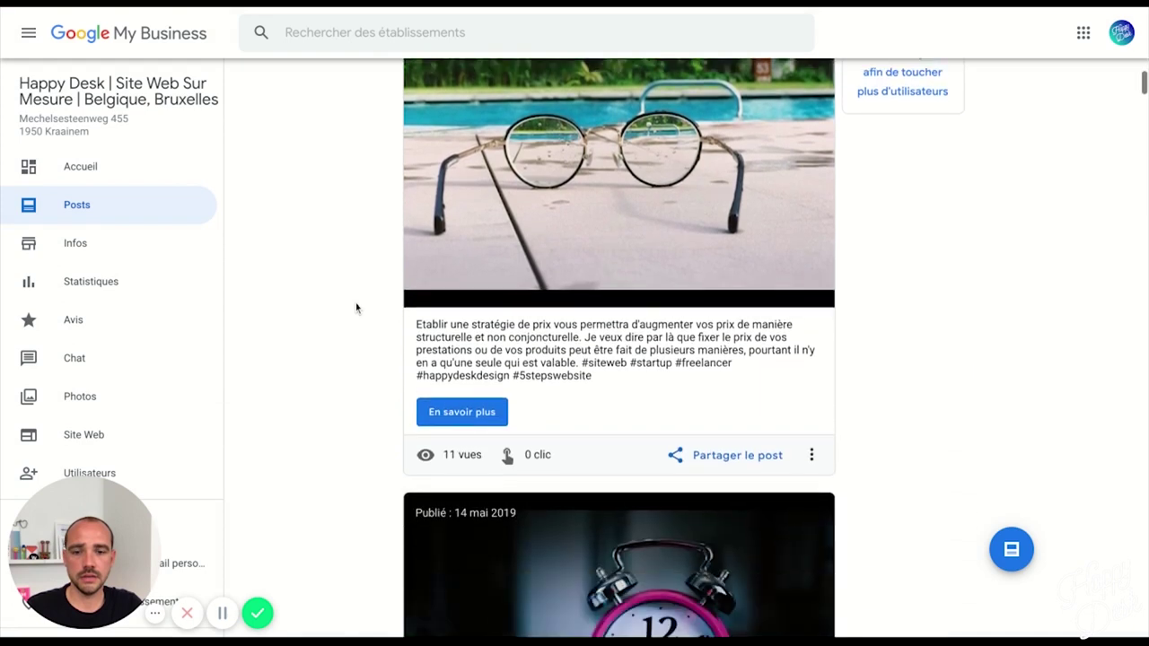
{"action": "scroll", "coordinate": [356, 309], "scroll_direction": "down", "scroll_amount": 6}
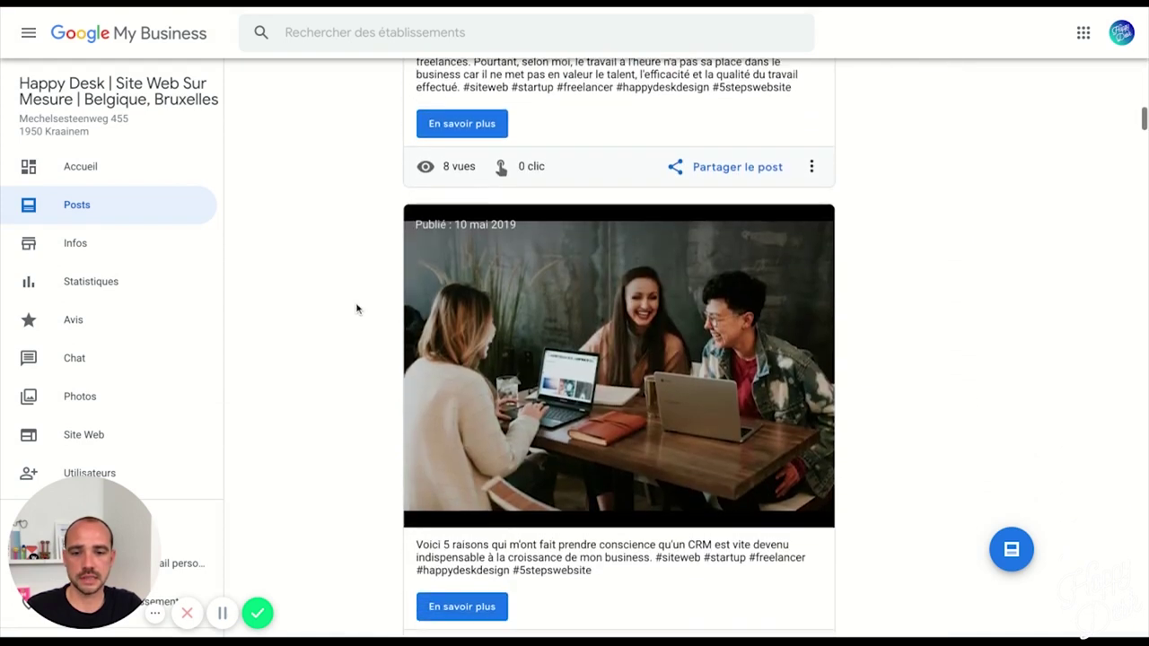
{"action": "scroll", "coordinate": [356, 309], "scroll_direction": "up", "scroll_amount": 10}
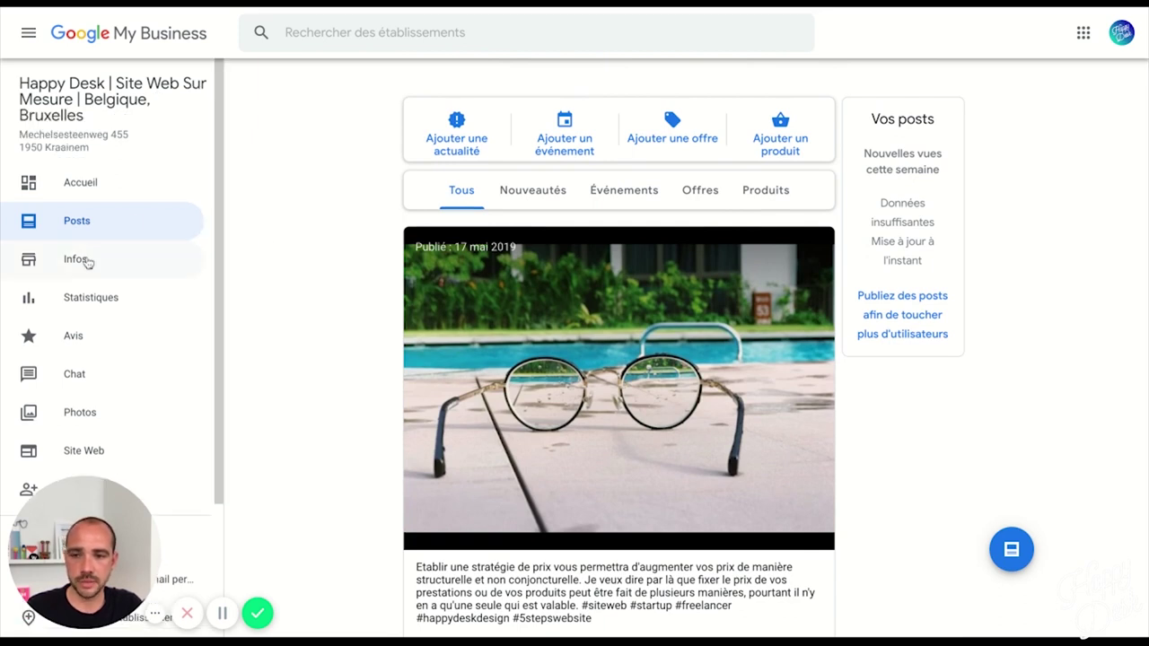
- Open the business information and review its address, service areas, opening hours, contact details, services, attributes and description
{"action": "left_click", "coordinate": [78, 260]}
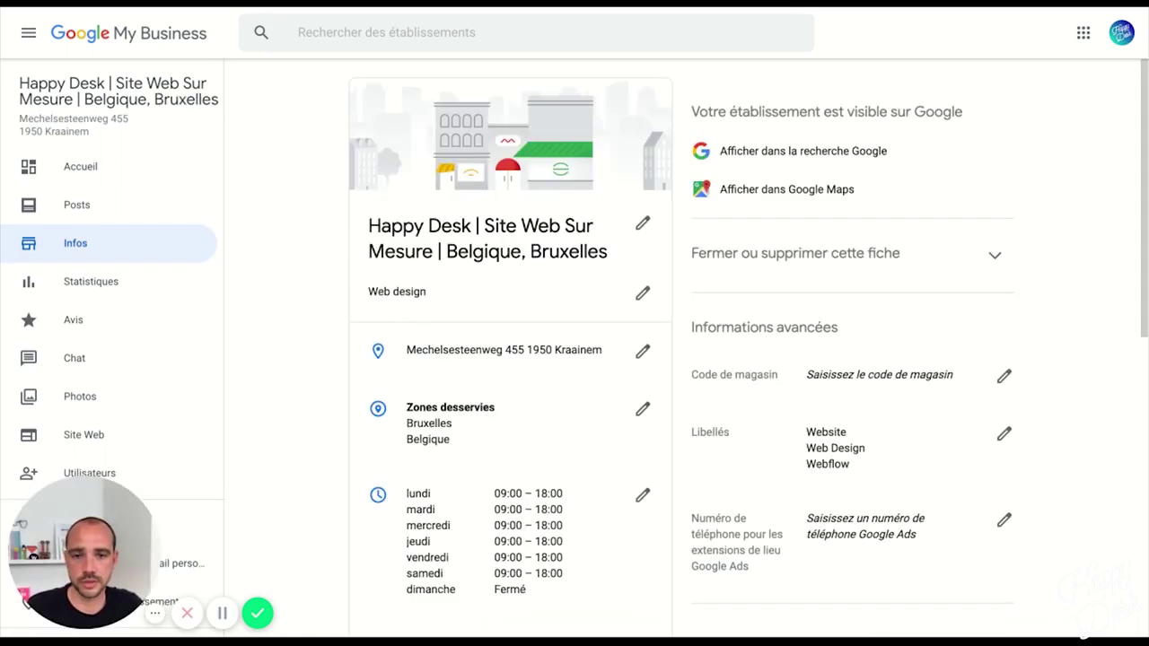
{"action": "scroll", "coordinate": [342, 360], "scroll_direction": "down", "scroll_amount": 2}
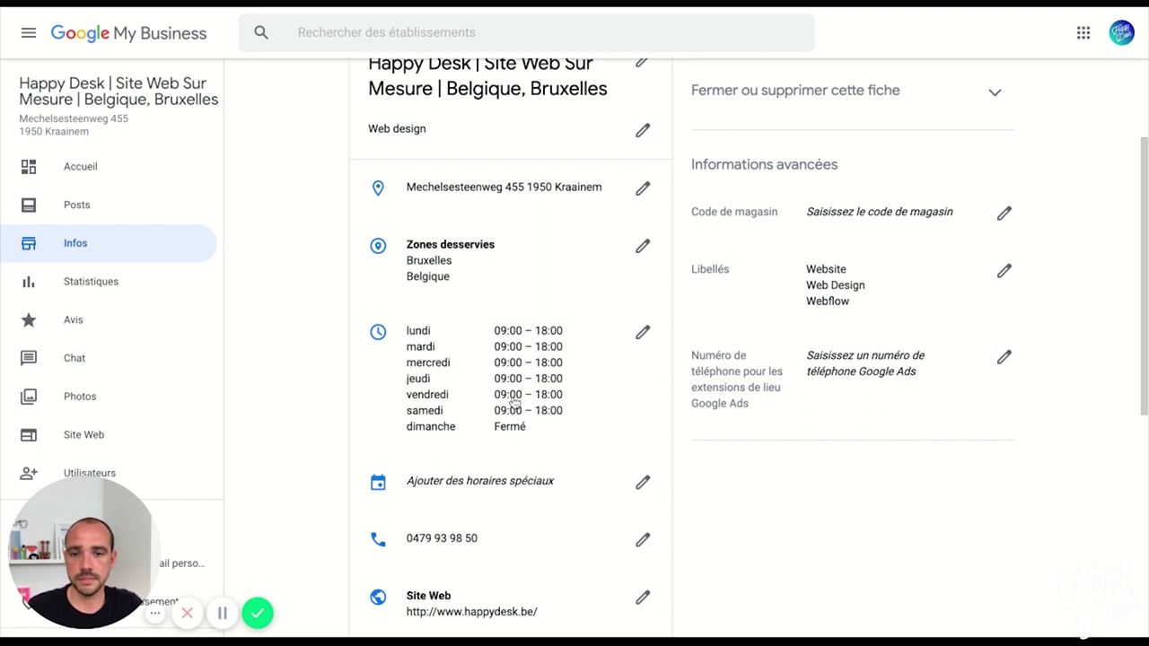
{"action": "scroll", "coordinate": [265, 354], "scroll_direction": "down", "scroll_amount": 2}
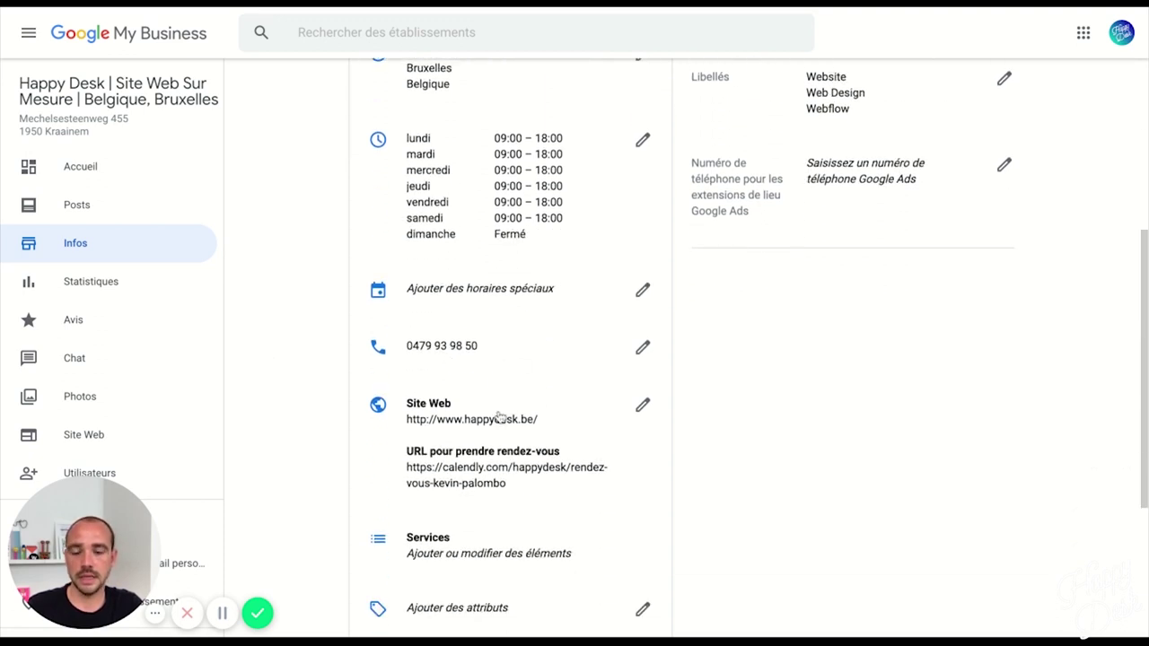
{"action": "scroll", "coordinate": [349, 416], "scroll_direction": "down", "scroll_amount": 2}
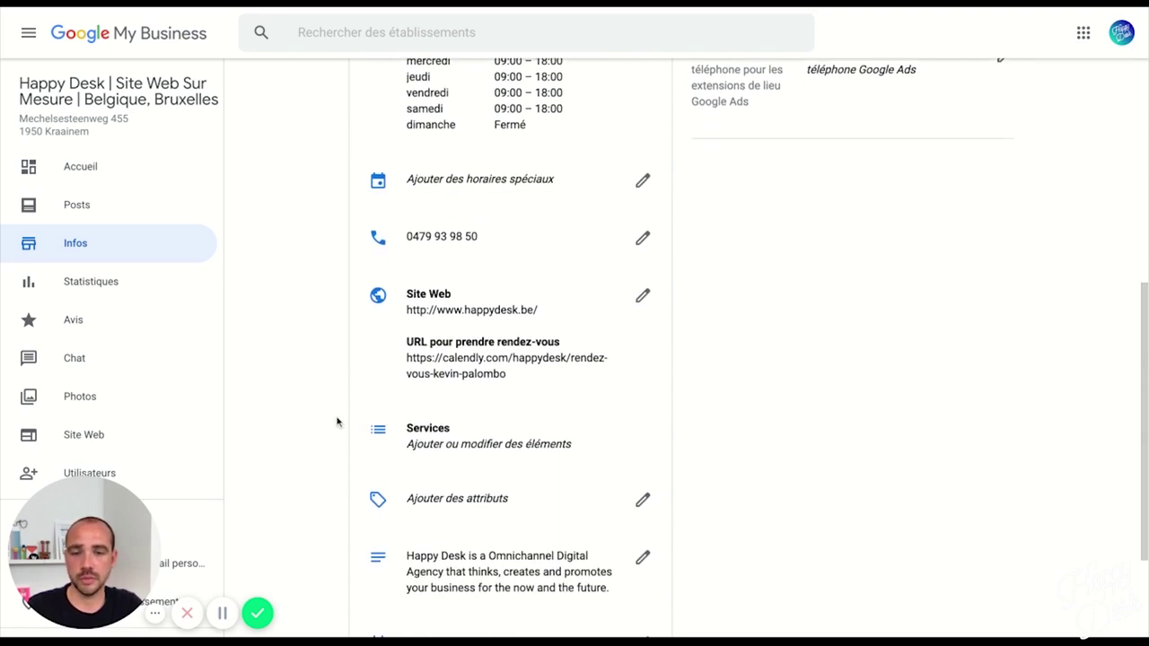
{"action": "scroll", "coordinate": [338, 416], "scroll_direction": "down", "scroll_amount": 3}
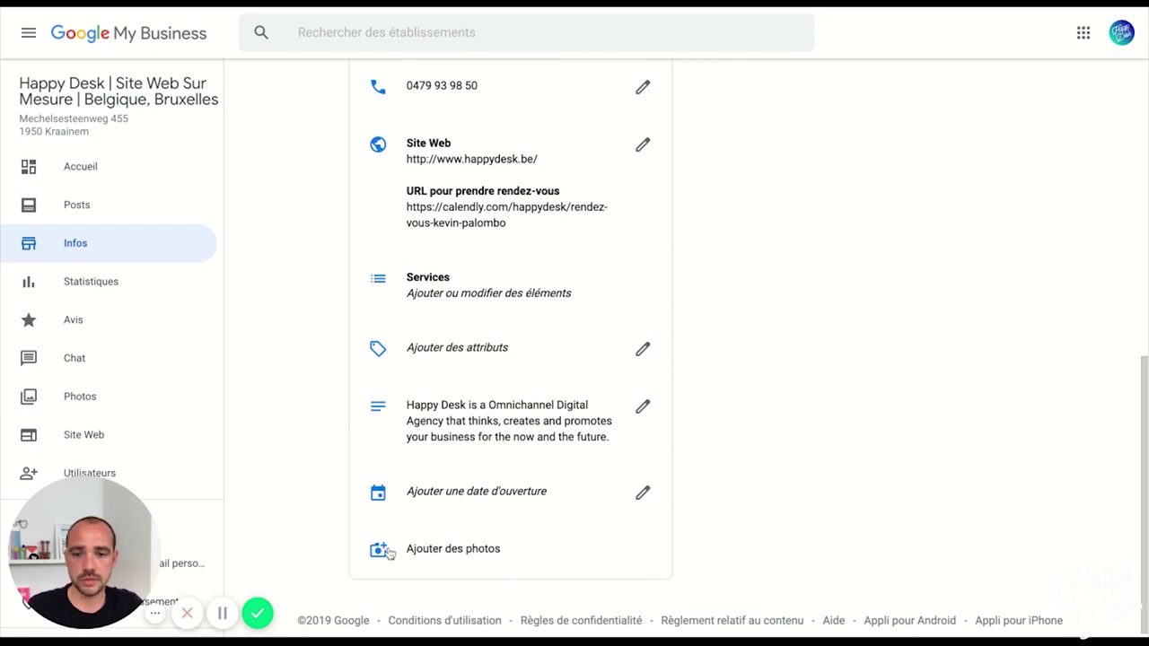
{"action": "scroll", "coordinate": [760, 541], "scroll_direction": "up", "scroll_amount": 4}
{"action": "scroll", "coordinate": [760, 541], "scroll_direction": "down", "scroll_amount": 4}
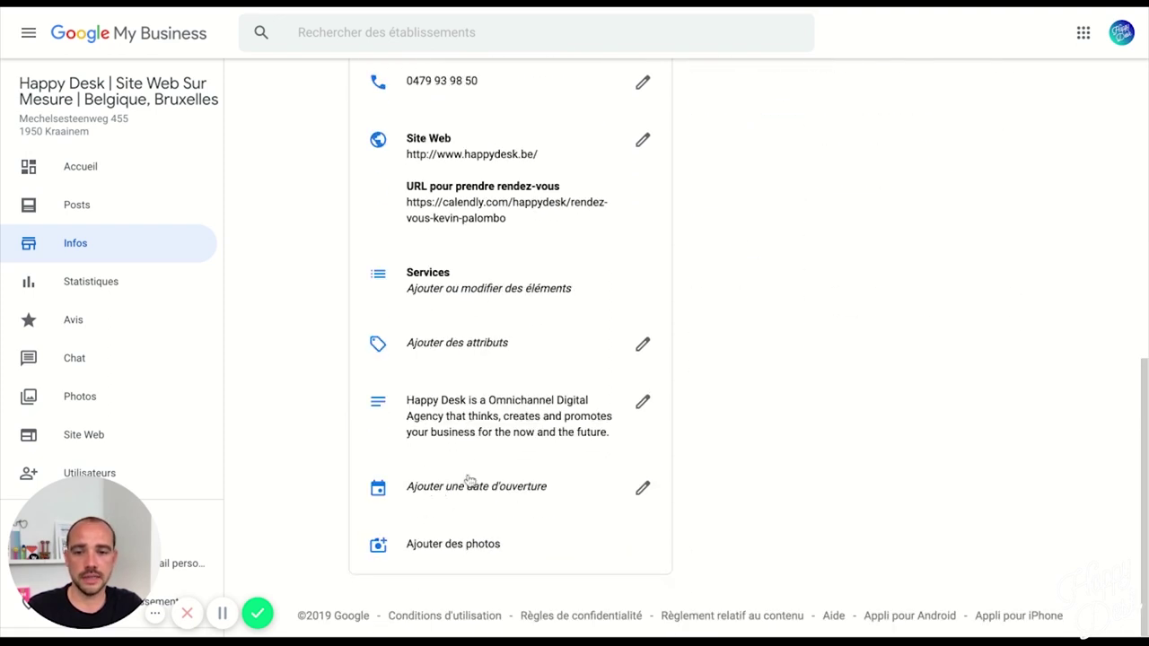
{"action": "scroll", "coordinate": [734, 473], "scroll_direction": "up", "scroll_amount": 7}
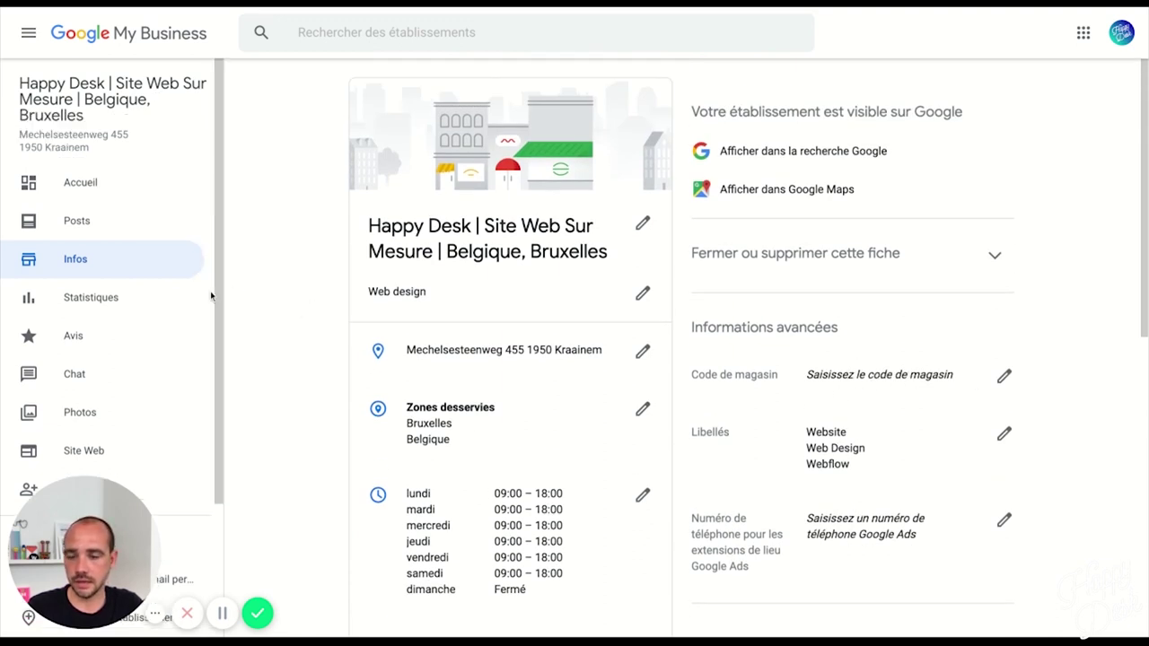
- Open the business statistics and examine how customers search for the business, their search queries and where they see it
{"action": "left_click", "coordinate": [161, 301]}
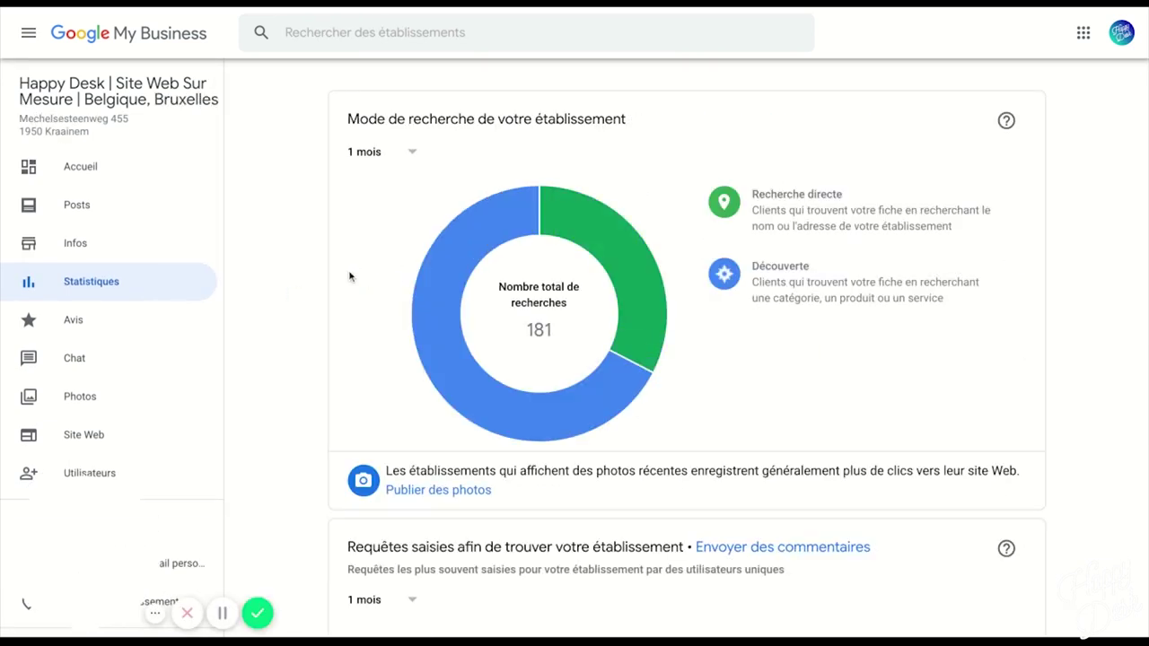
{"action": "scroll", "coordinate": [315, 269], "scroll_direction": "down", "scroll_amount": 6}
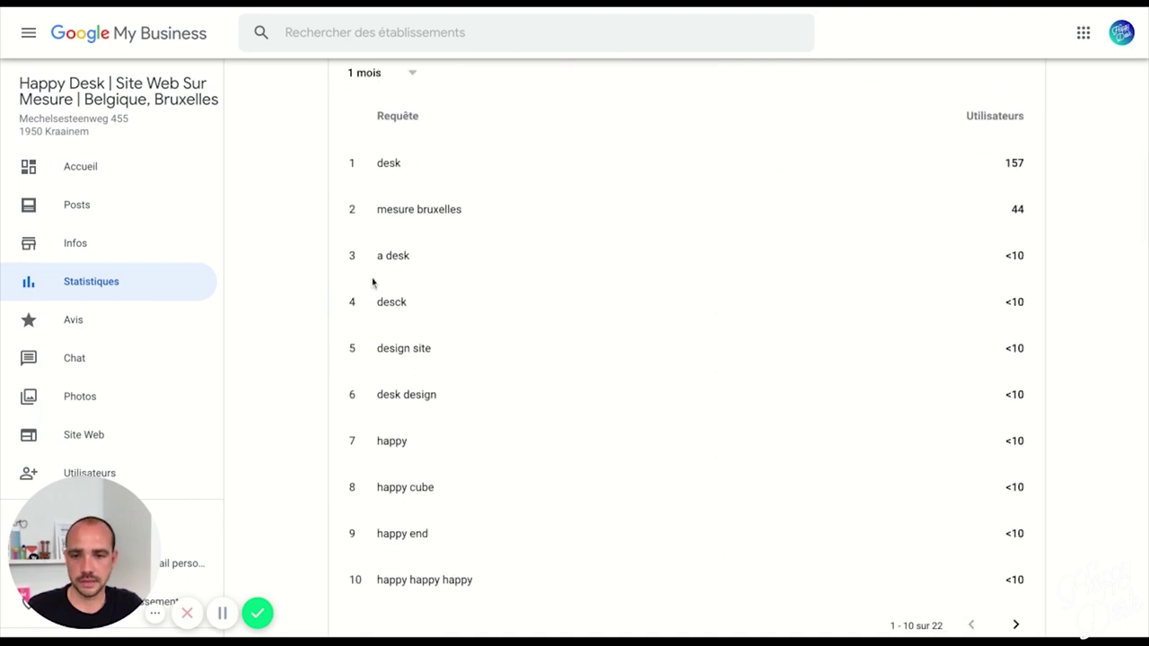
{"action": "scroll", "coordinate": [359, 293], "scroll_direction": "down", "scroll_amount": 2}
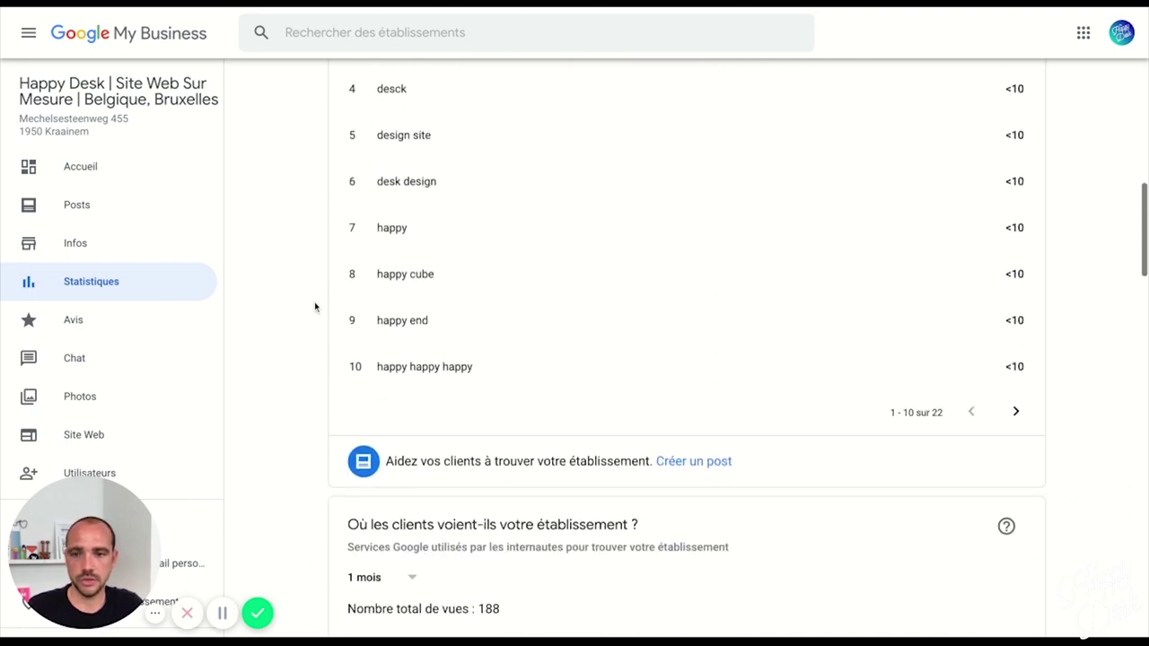
{"action": "scroll", "coordinate": [314, 305], "scroll_direction": "down", "scroll_amount": 1}
{"action": "scroll", "coordinate": [314, 302], "scroll_direction": "down", "scroll_amount": 1}
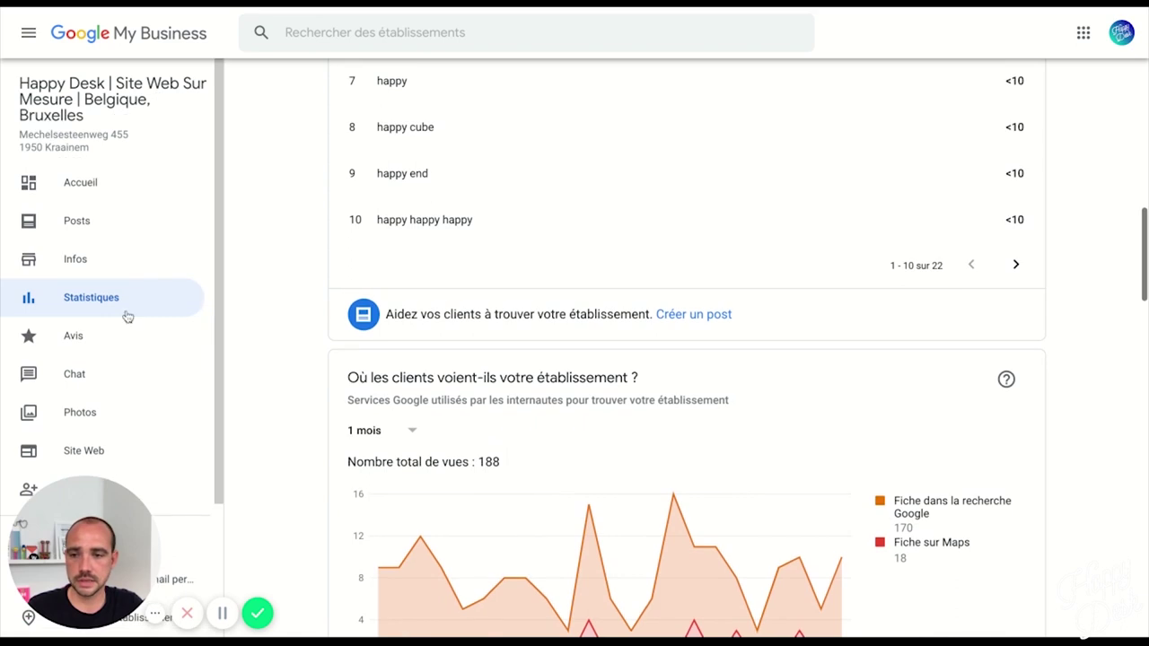
- View the customer chat section, and open the website builder past its welcome message
{"action": "left_click", "coordinate": [122, 389]}
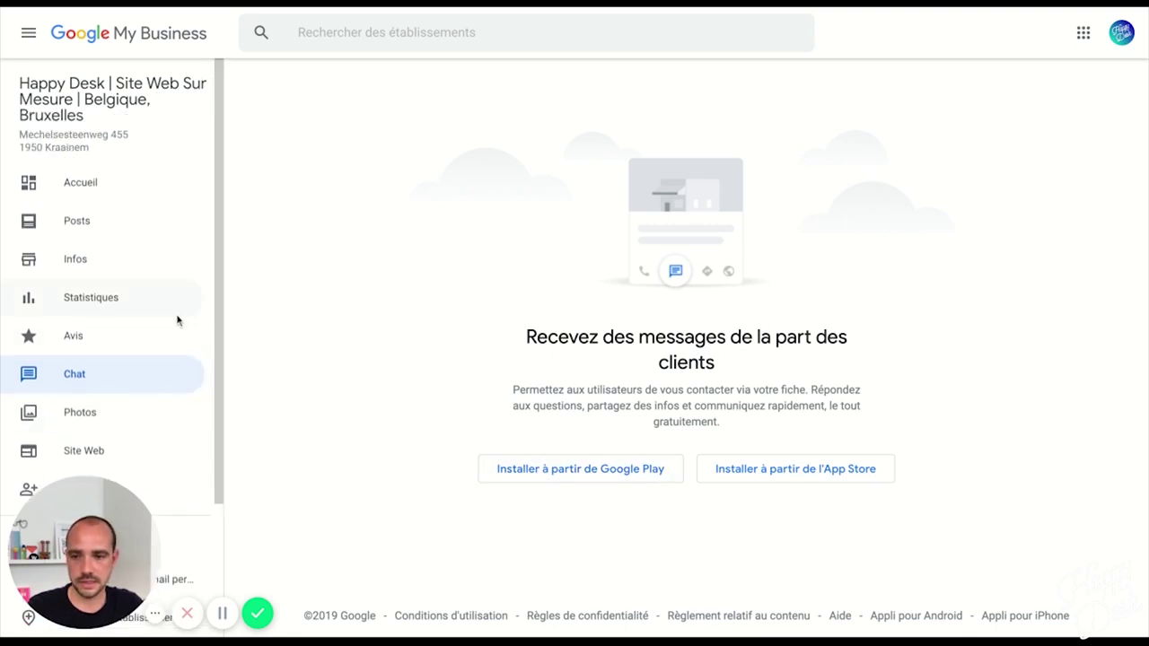
{"action": "scroll", "coordinate": [177, 319], "scroll_direction": "down", "scroll_amount": 2}
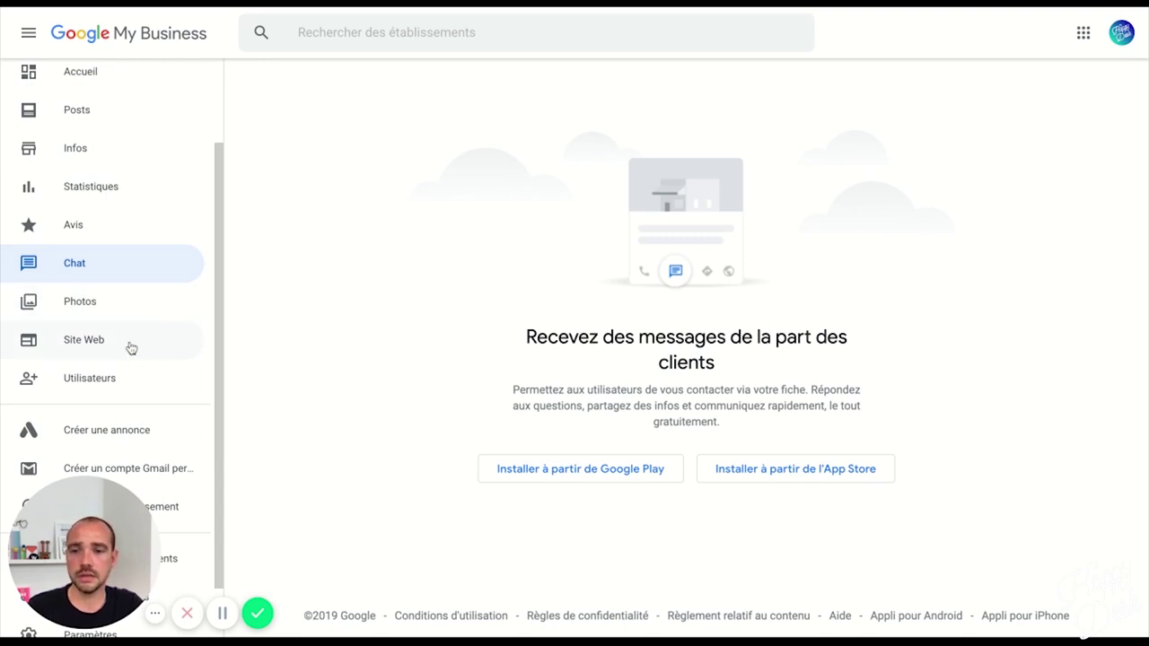
{"action": "left_click", "coordinate": [90, 339]}
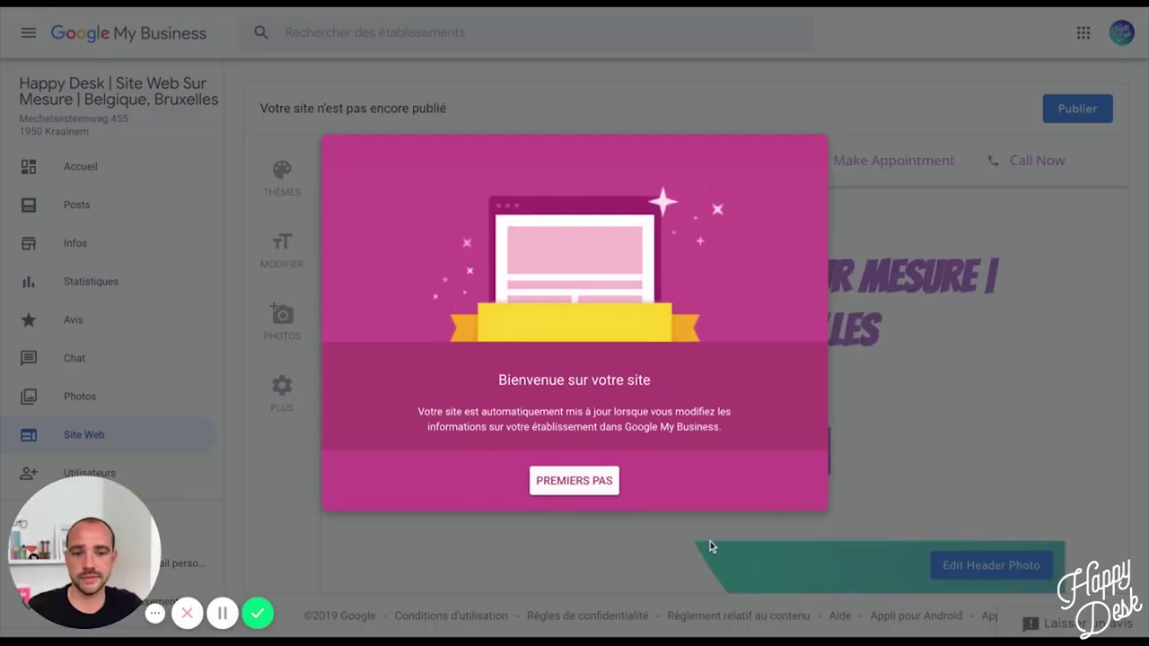
{"action": "left_click", "coordinate": [974, 520]}
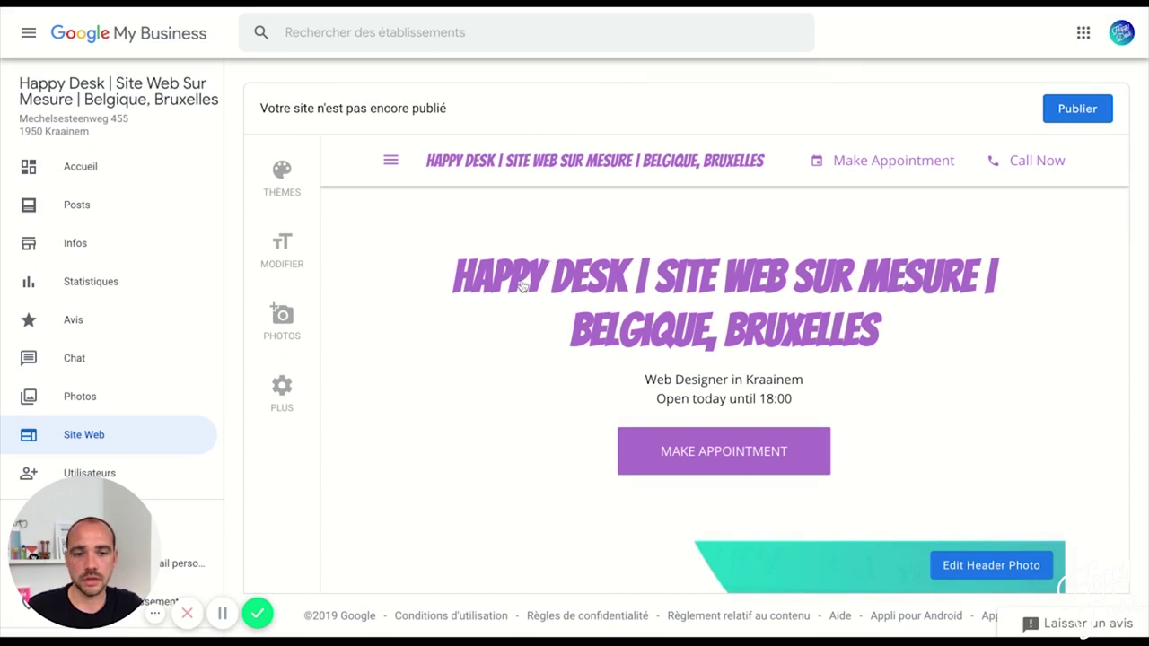
- Examine the header, published posts, services and testimonials in the preview of the unpublished website
{"action": "scroll", "coordinate": [522, 287], "scroll_direction": "down", "scroll_amount": 1}
{"action": "scroll", "coordinate": [522, 286], "scroll_direction": "down", "scroll_amount": 10}
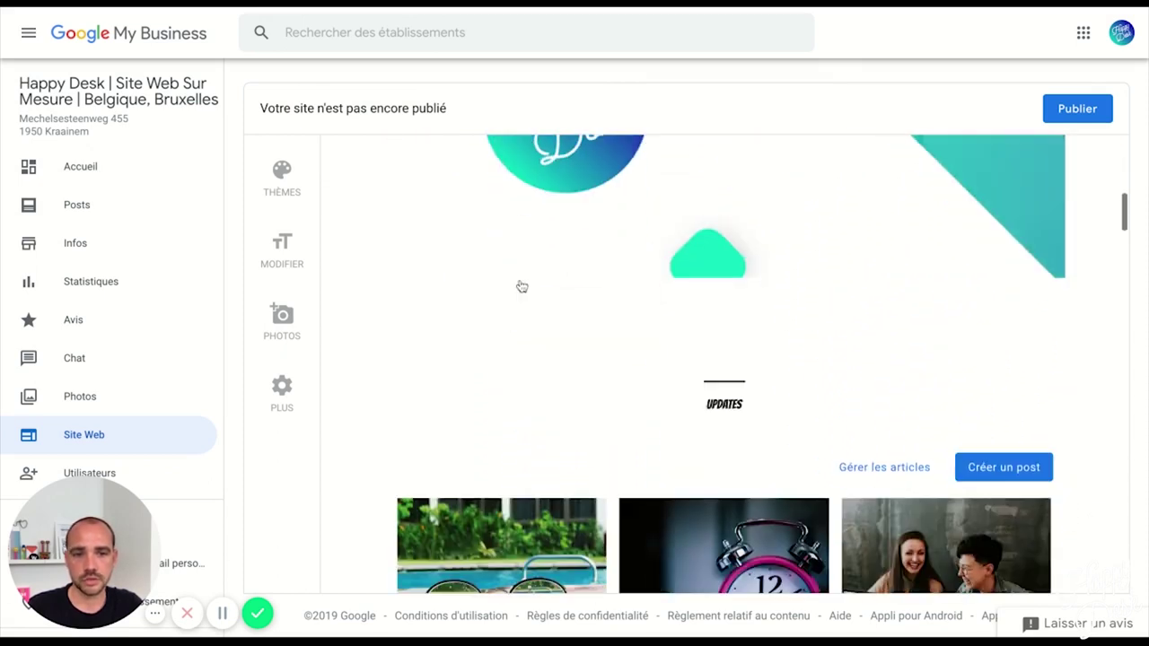
{"action": "scroll", "coordinate": [443, 347], "scroll_direction": "down", "scroll_amount": 5}
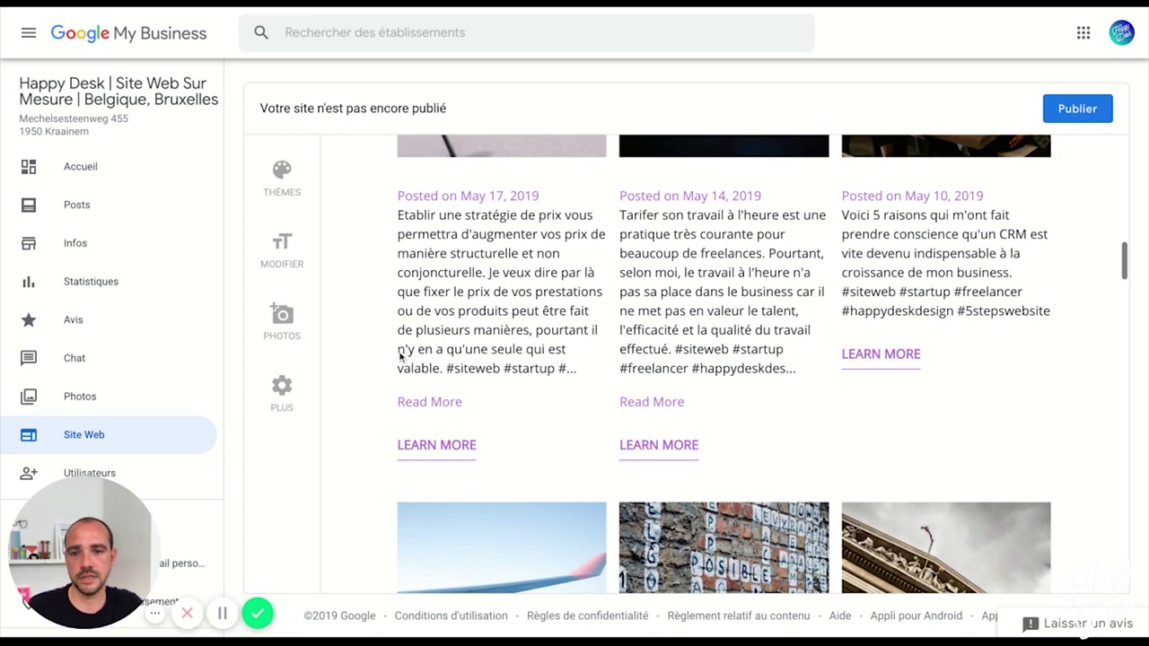
{"action": "scroll", "coordinate": [386, 354], "scroll_direction": "down", "scroll_amount": 7}
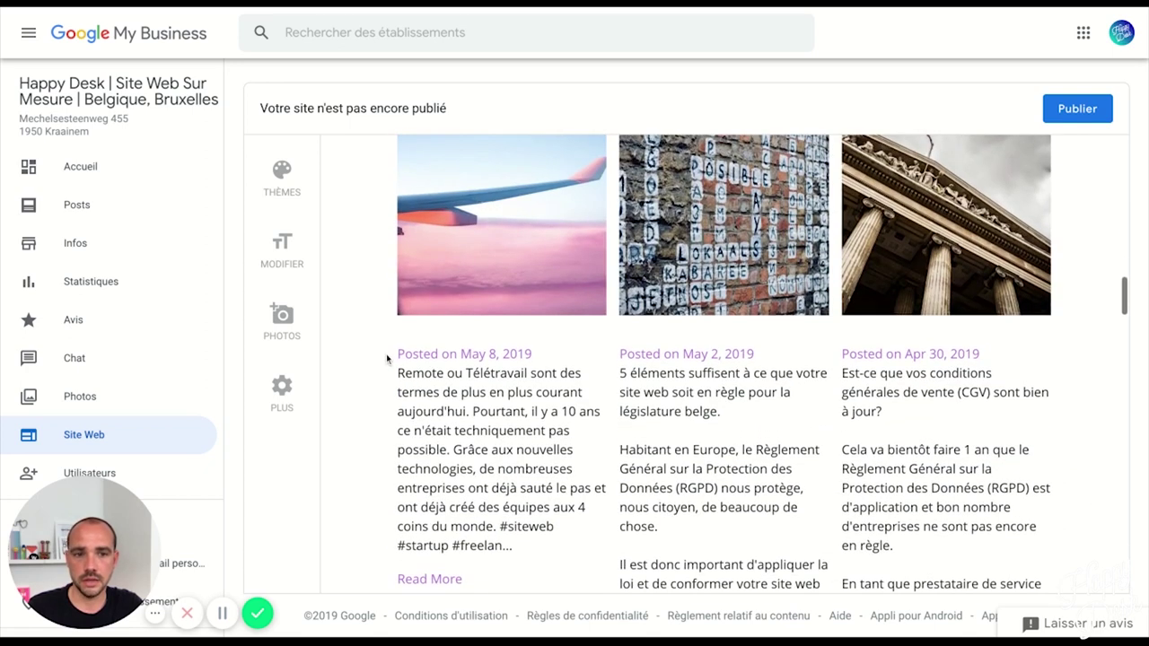
{"action": "scroll", "coordinate": [723, 368], "scroll_direction": "down", "scroll_amount": 3}
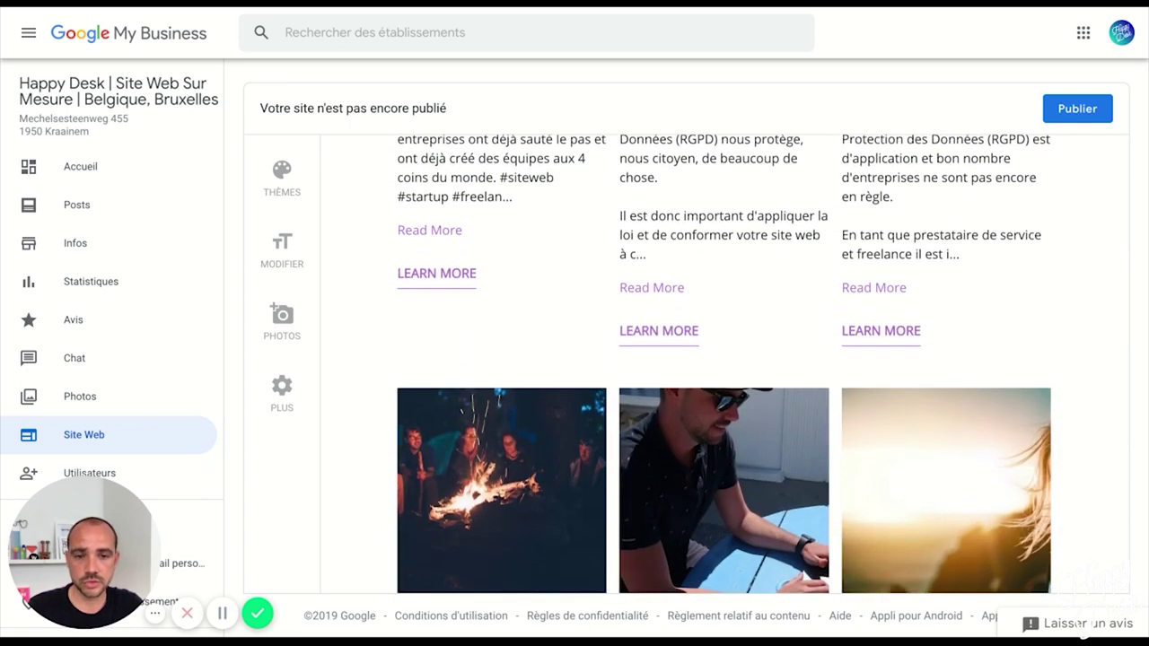
{"action": "scroll", "coordinate": [724, 359], "scroll_direction": "down", "scroll_amount": 10}
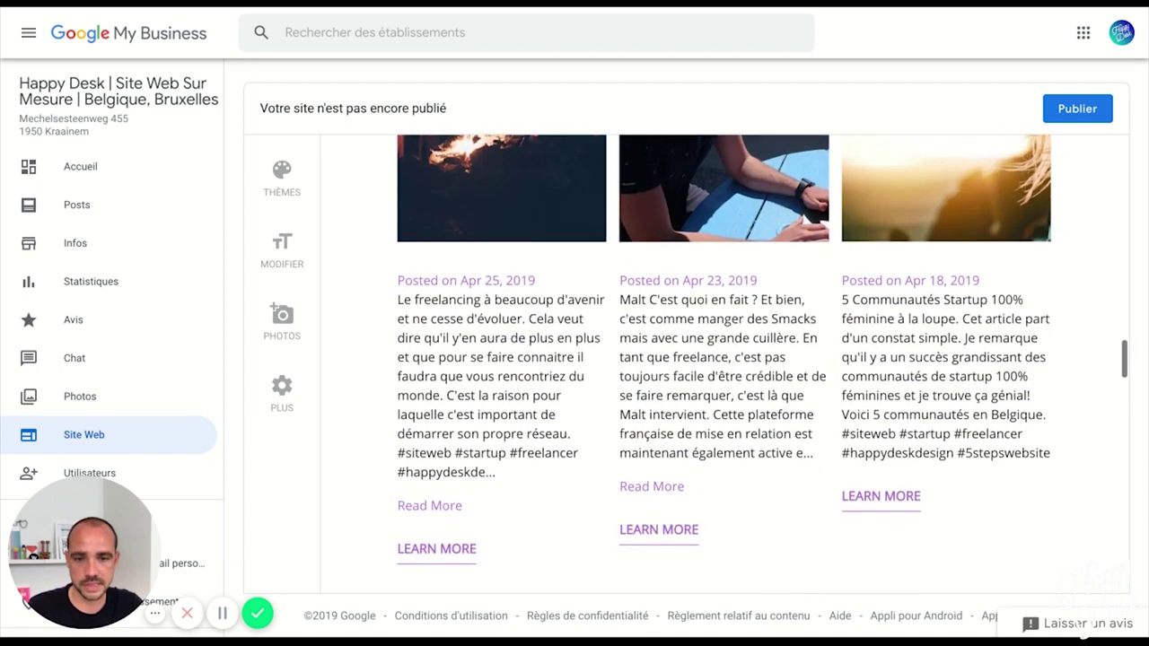
{"action": "scroll", "coordinate": [723, 367], "scroll_direction": "down", "scroll_amount": 5}
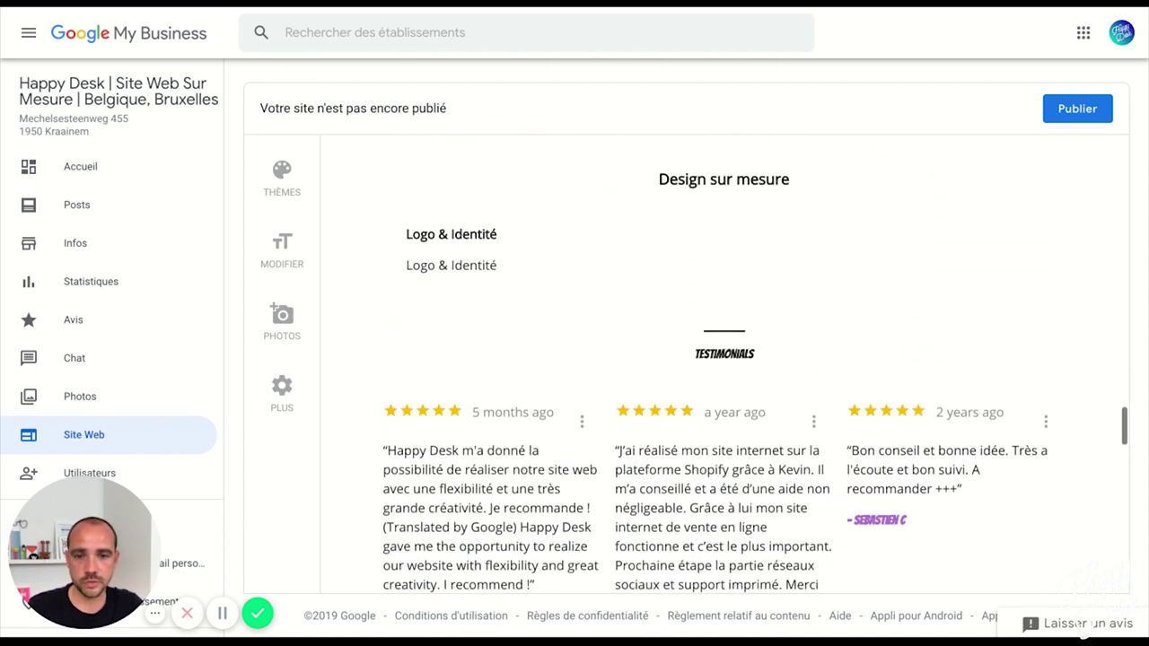
{"action": "scroll", "coordinate": [397, 345], "scroll_direction": "down", "scroll_amount": 1}
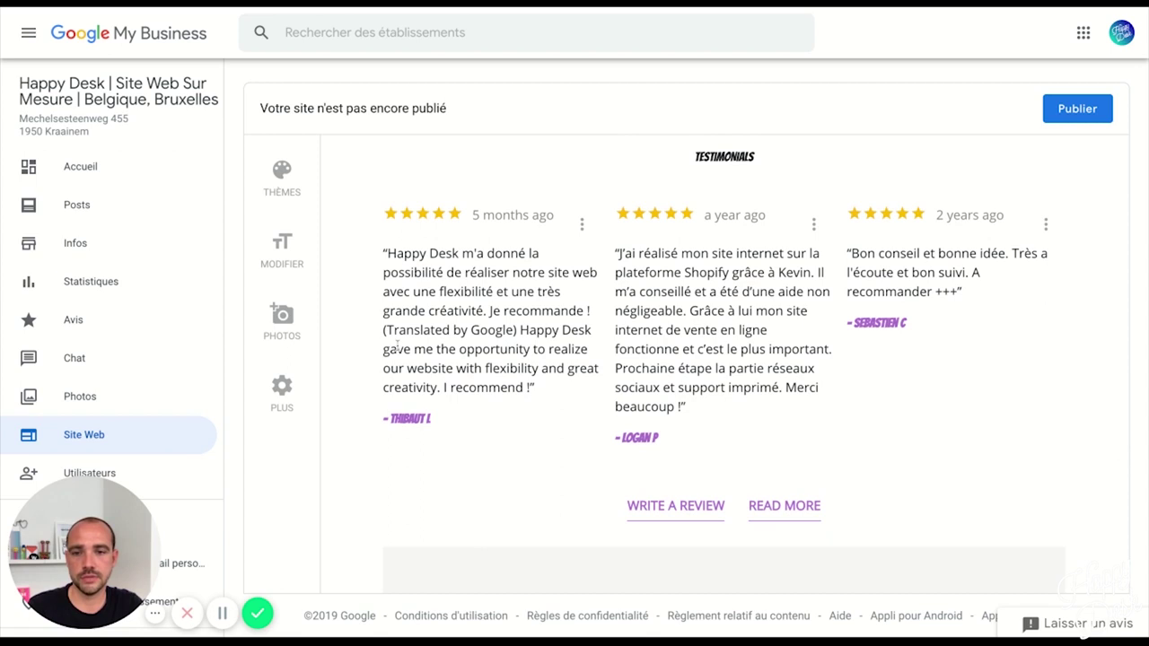
- Examine the website preview's description area, gallery, service area map, contact details and opening hours, and return to its header
{"action": "scroll", "coordinate": [381, 375], "scroll_direction": "down", "scroll_amount": 6}
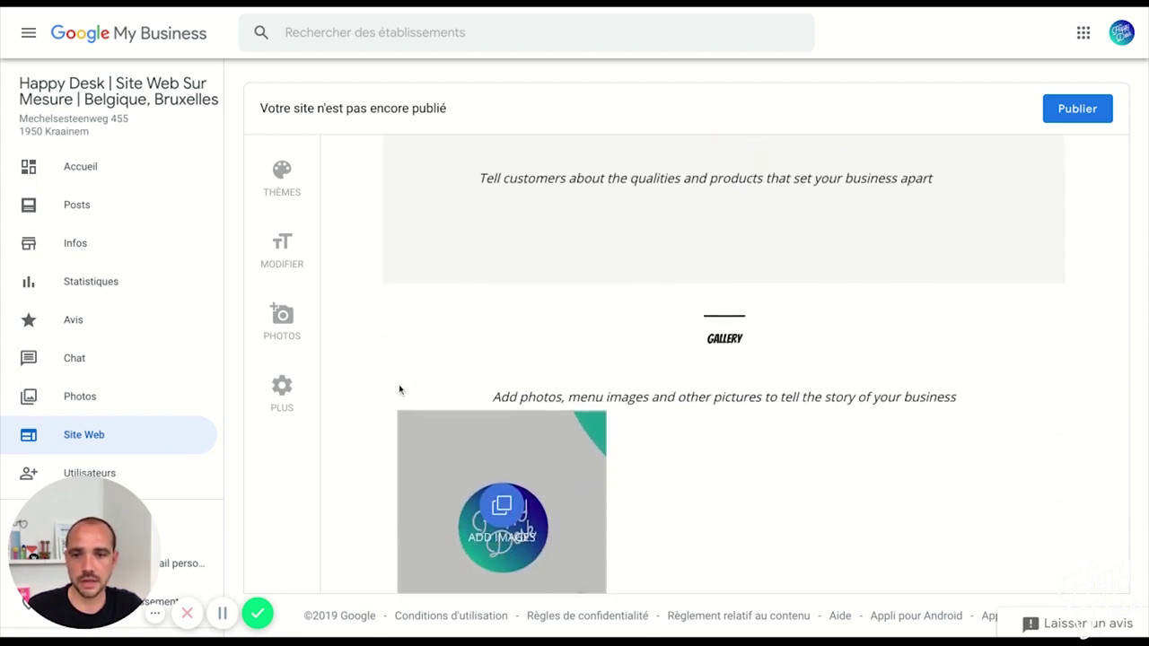
{"action": "scroll", "coordinate": [443, 387], "scroll_direction": "up", "scroll_amount": 1}
{"action": "scroll", "coordinate": [445, 387], "scroll_direction": "down", "scroll_amount": 3}
{"action": "scroll", "coordinate": [444, 387], "scroll_direction": "down", "scroll_amount": 3}
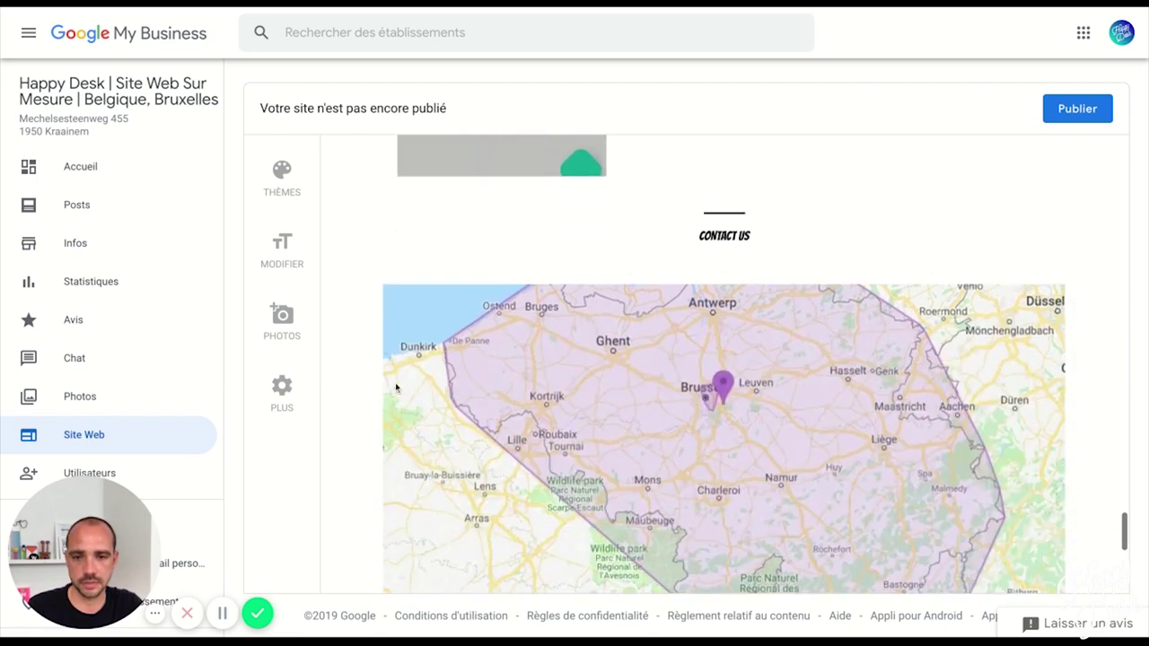
{"action": "scroll", "coordinate": [395, 384], "scroll_direction": "down", "scroll_amount": 4}
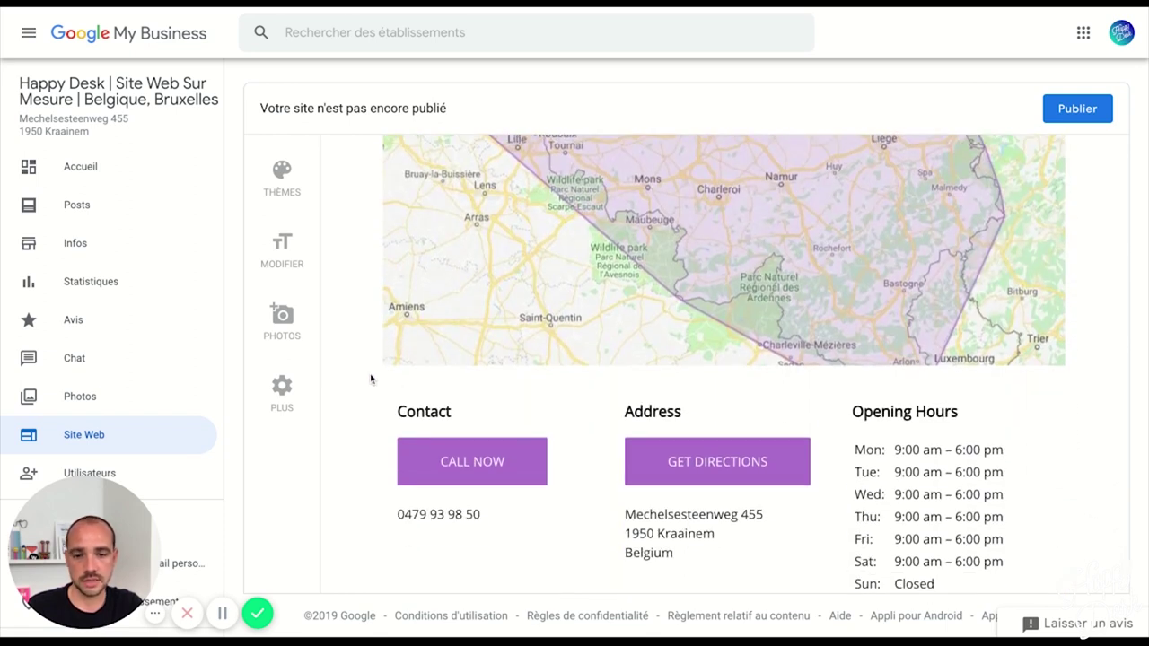
{"action": "scroll", "coordinate": [1096, 491], "scroll_direction": "down", "scroll_amount": 2}
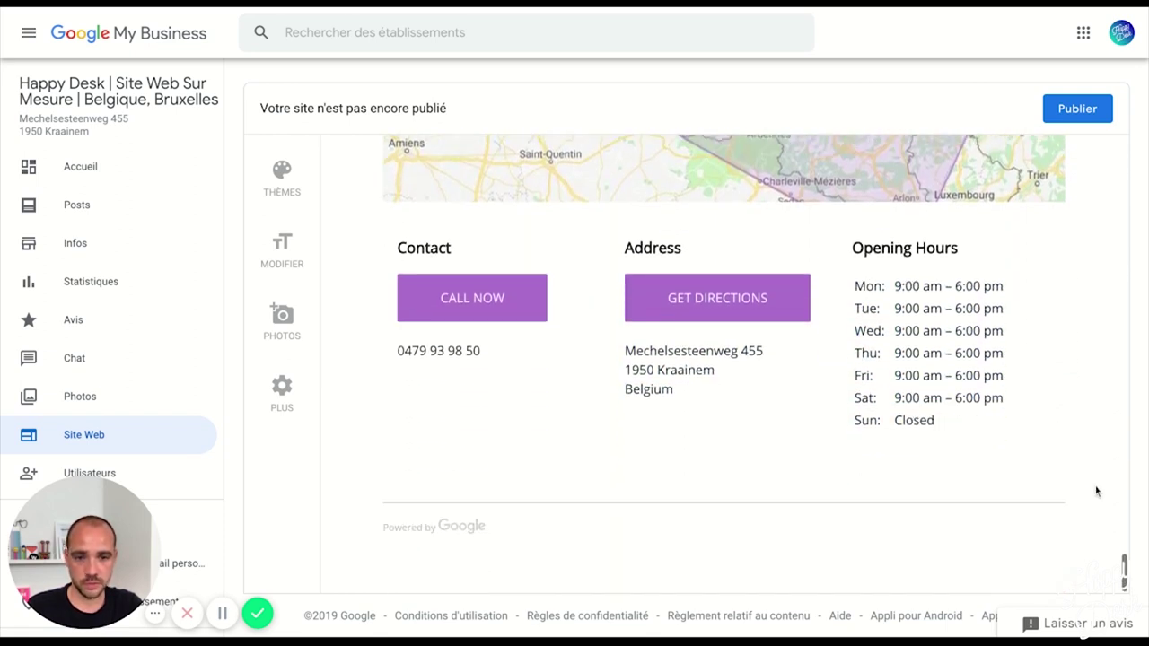
{"action": "scroll", "coordinate": [1095, 490], "scroll_direction": "up", "scroll_amount": 10}
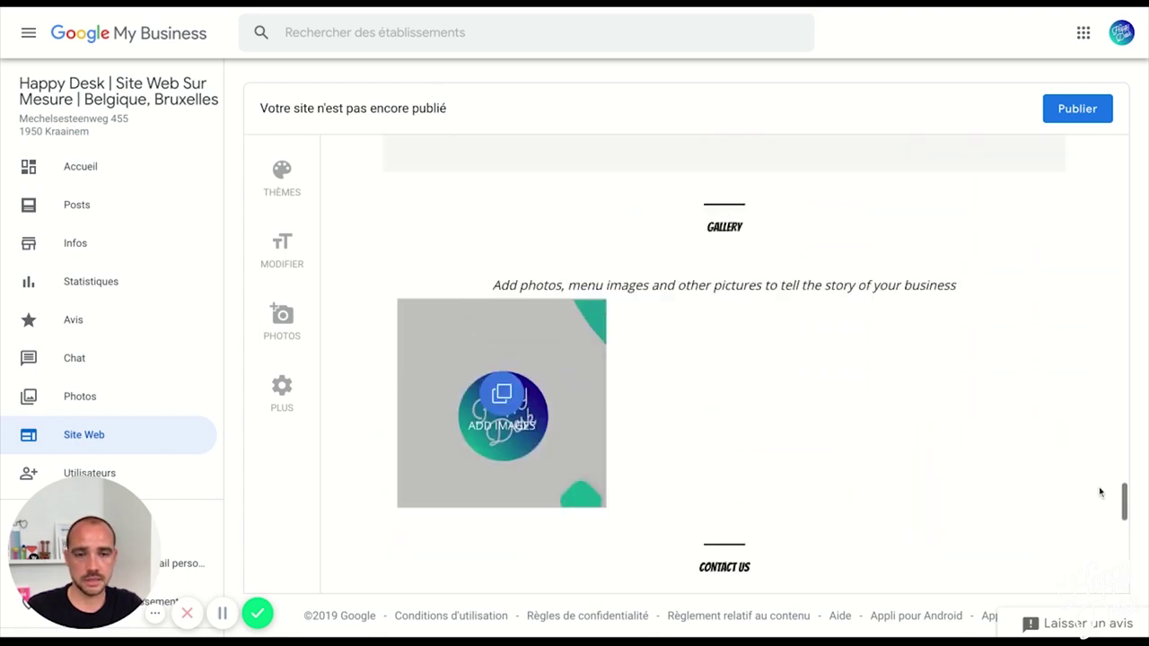
{"action": "scroll", "coordinate": [1101, 492], "scroll_direction": "up", "scroll_amount": 10}
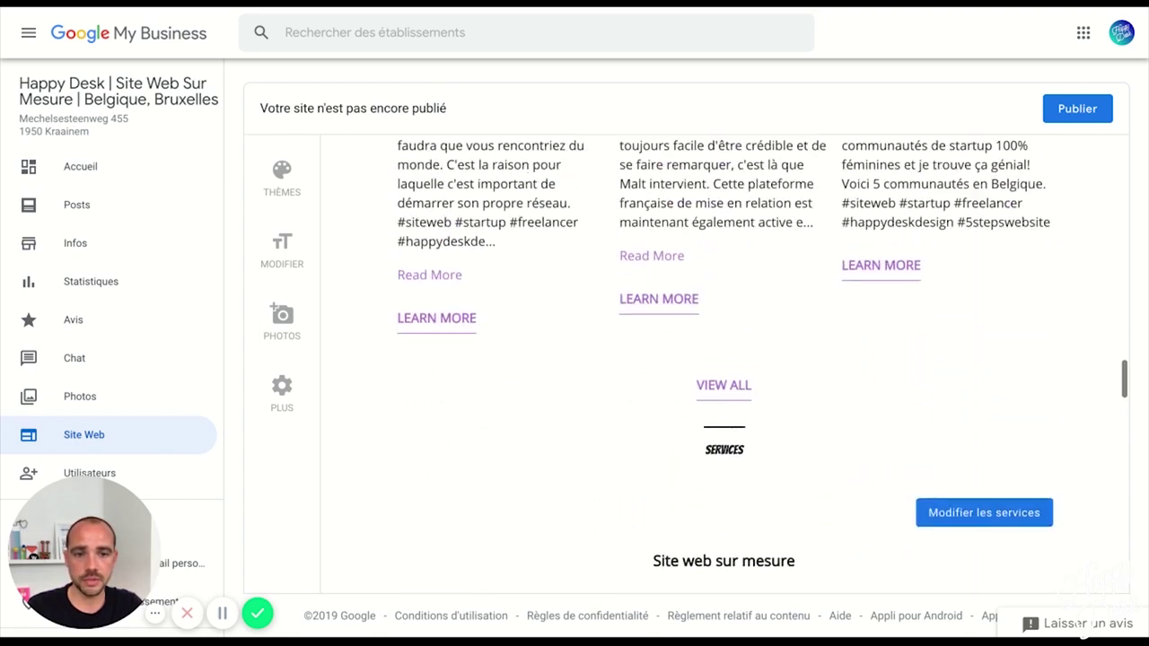
{"action": "scroll", "coordinate": [724, 363], "scroll_direction": "up", "scroll_amount": 10}
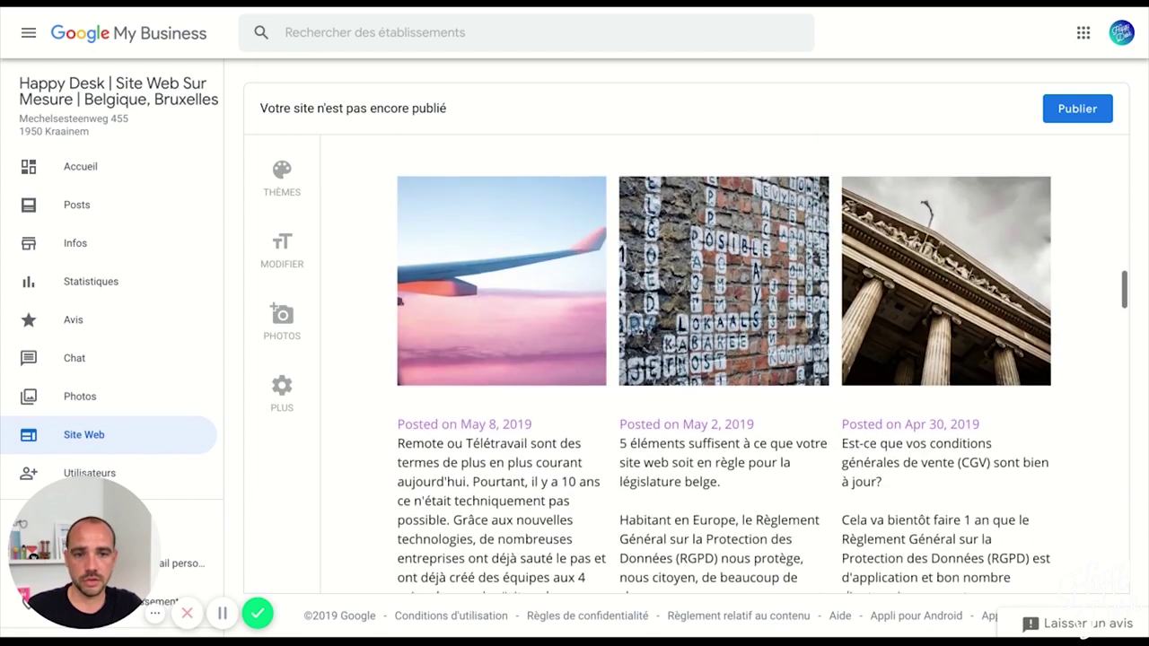
{"action": "scroll", "coordinate": [1054, 311], "scroll_direction": "up", "scroll_amount": 10}
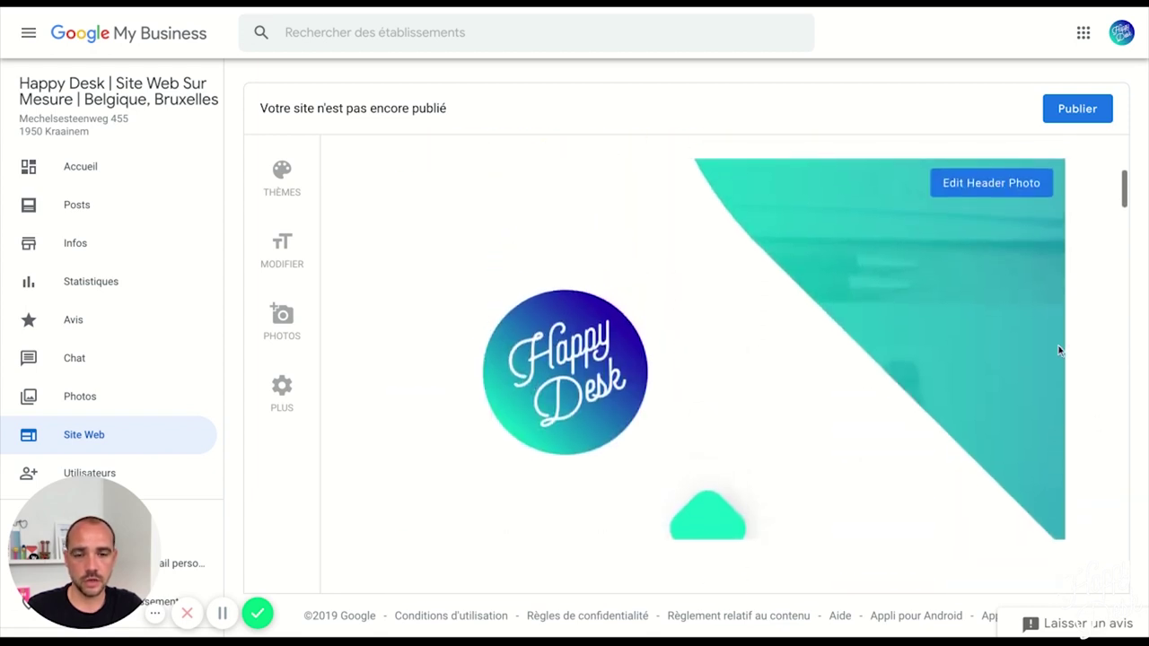
{"action": "scroll", "coordinate": [1060, 314], "scroll_direction": "up", "scroll_amount": 5}
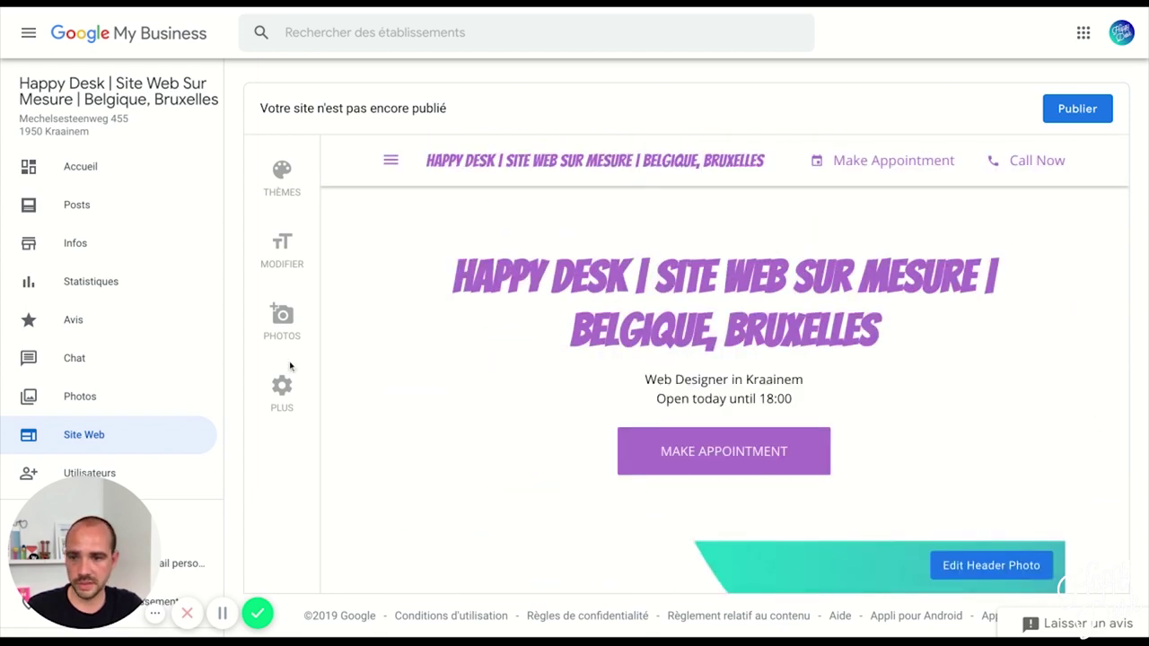
- Review who has permission to manage the business listing, and close the permissions dialog
{"action": "scroll", "coordinate": [95, 349], "scroll_direction": "down", "scroll_amount": 2}
{"action": "left_click", "coordinate": [89, 319]}
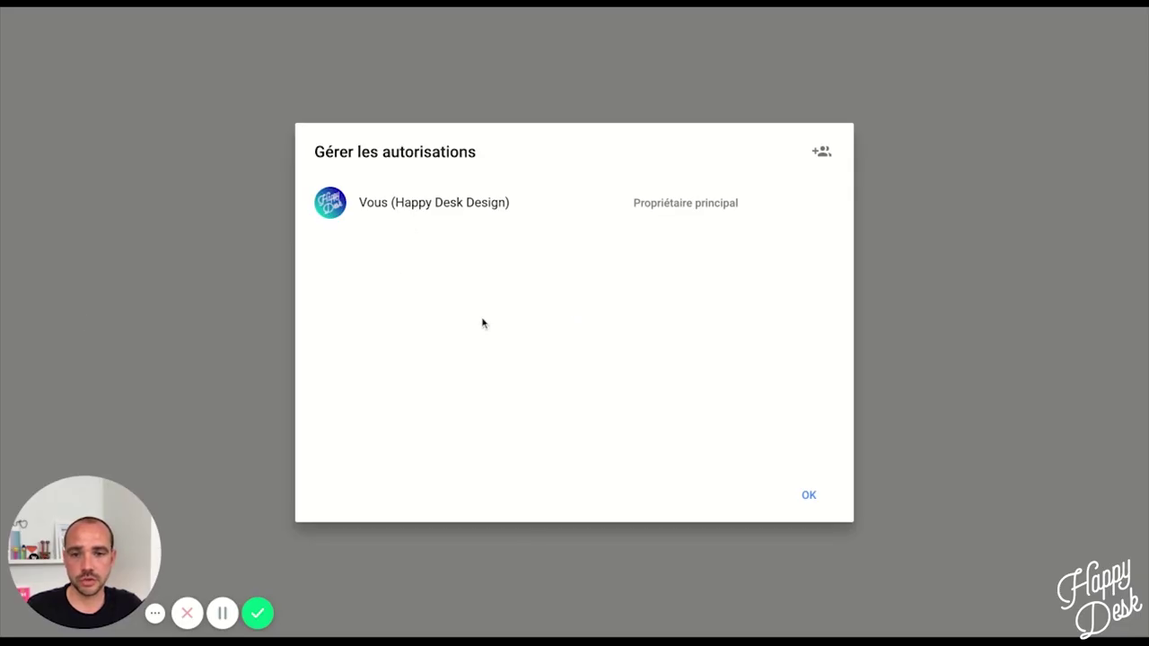
{"action": "left_click", "coordinate": [809, 495]}
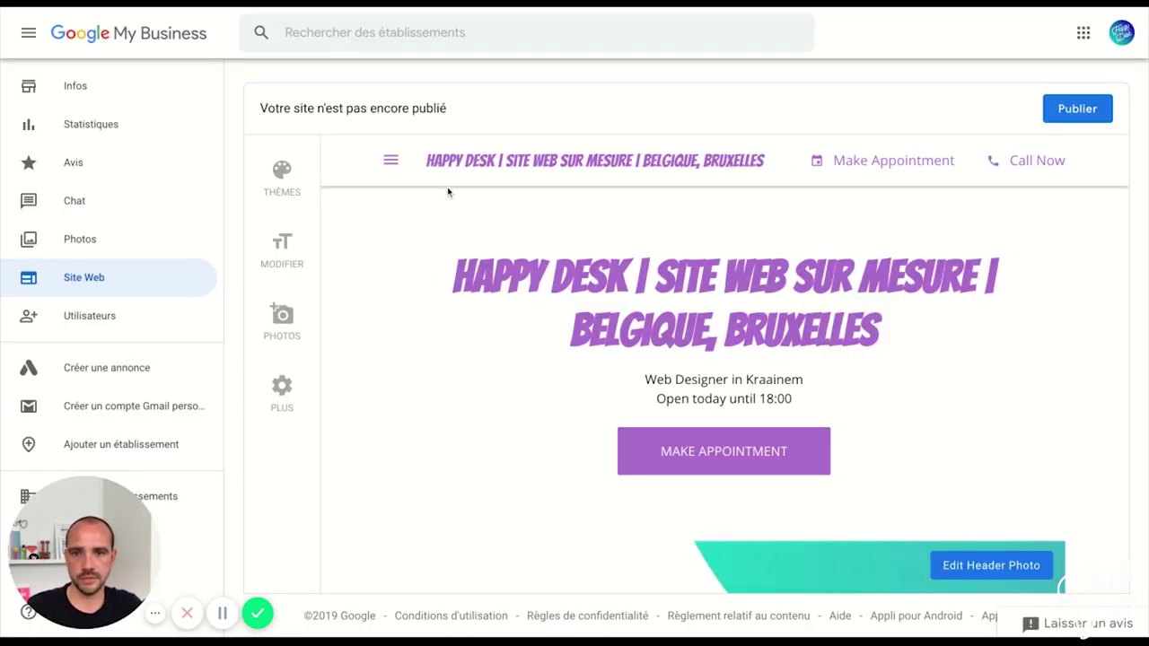
- Return to the business information and review its fields from the business name through to the opening date and photos
{"action": "left_click", "coordinate": [116, 92]}
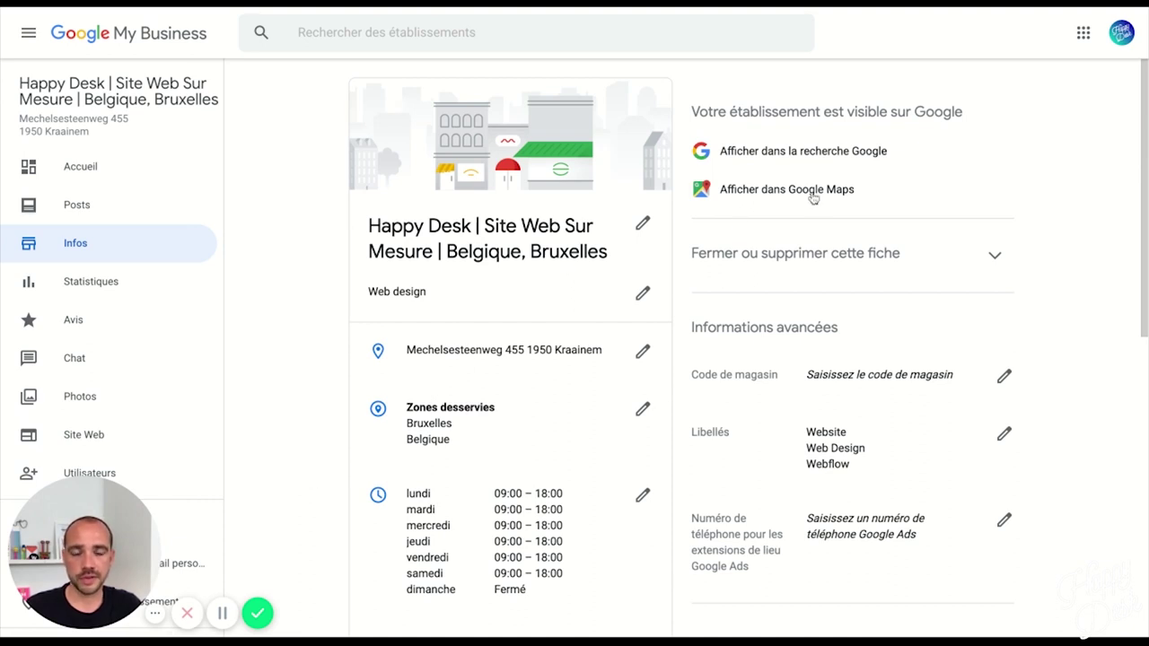
{"action": "scroll", "coordinate": [835, 216], "scroll_direction": "down", "scroll_amount": 1}
{"action": "scroll", "coordinate": [842, 252], "scroll_direction": "down", "scroll_amount": 2}
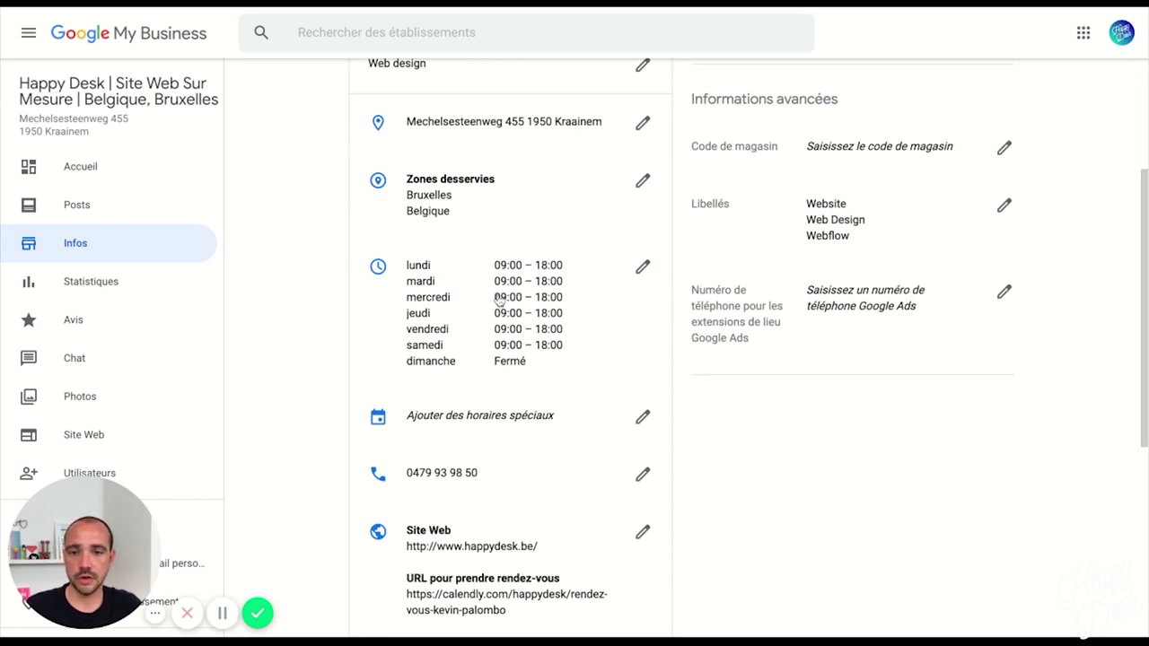
{"action": "scroll", "coordinate": [499, 309], "scroll_direction": "down", "scroll_amount": 2}
{"action": "scroll", "coordinate": [502, 404], "scroll_direction": "down", "scroll_amount": 3}
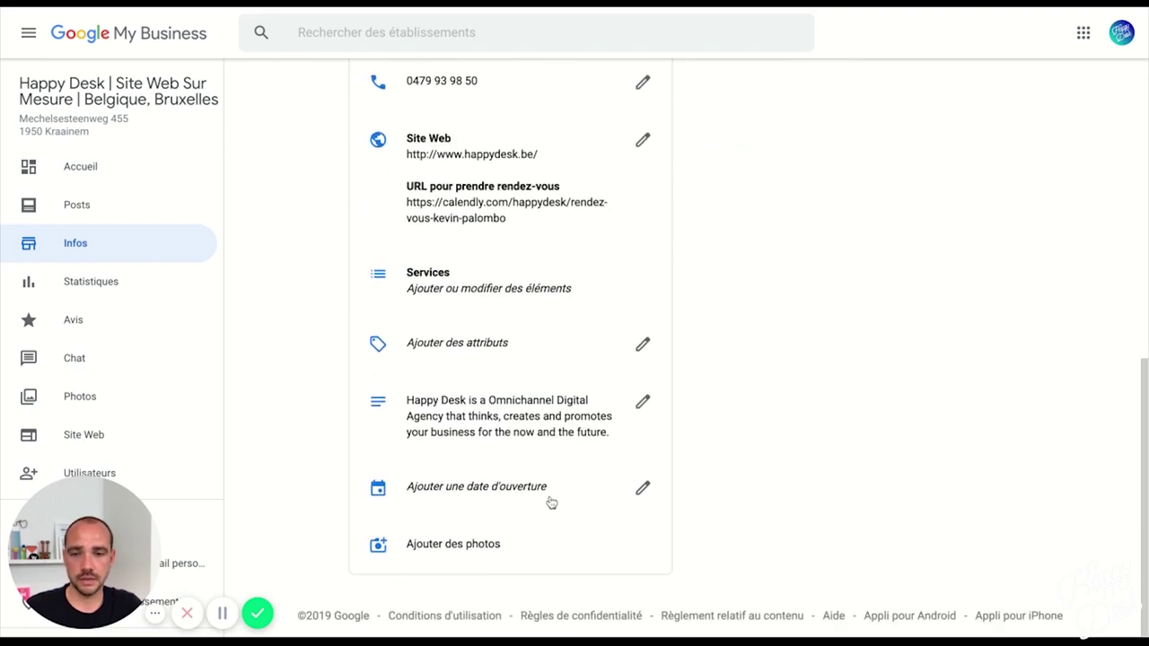
{"action": "scroll", "coordinate": [548, 503], "scroll_direction": "up", "scroll_amount": 10}
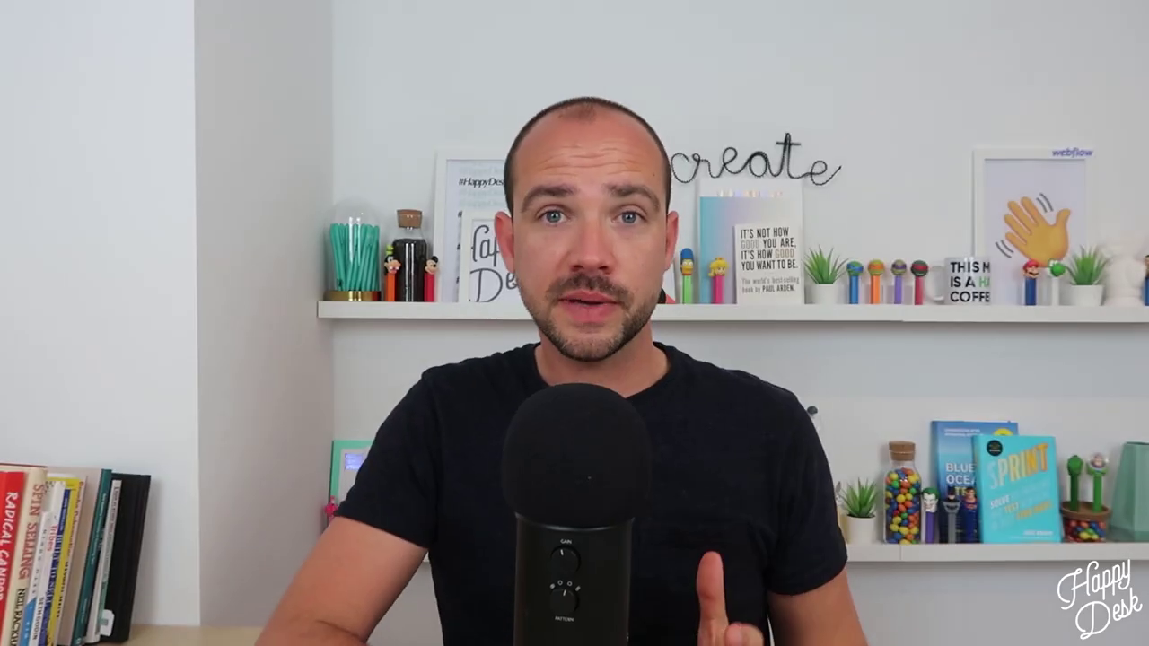